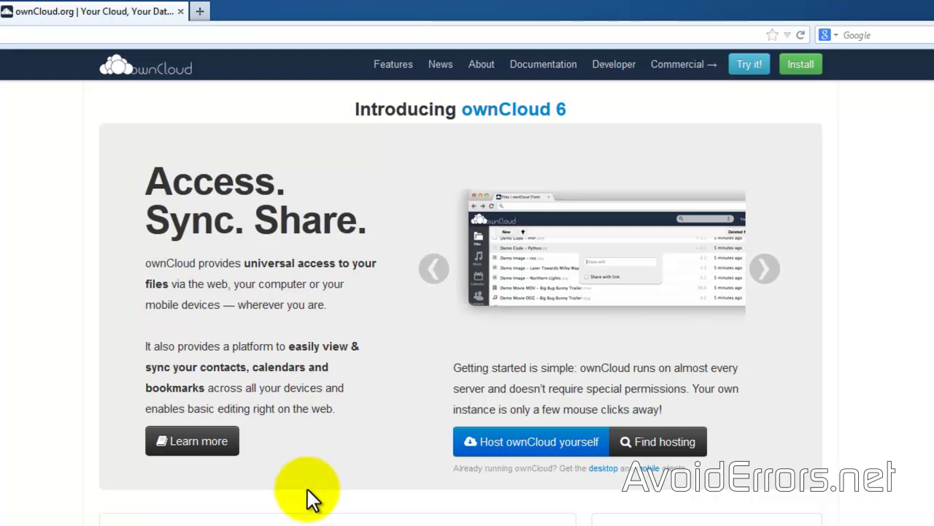
# Step: Save the setup-owncloud.php web installer from ownCloud.org and open its Downloads folder
pyautogui.click(461, 441)
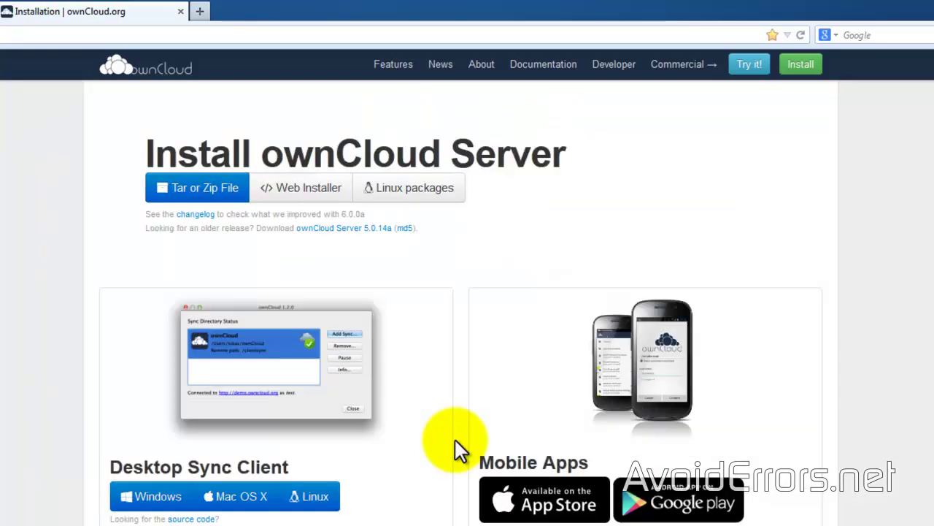
pyautogui.click(285, 208)
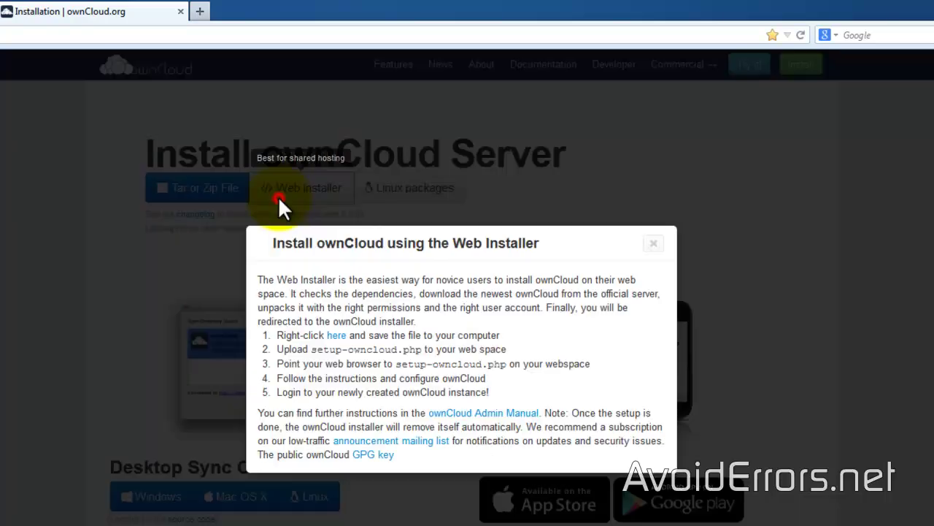
pyautogui.click(337, 335)
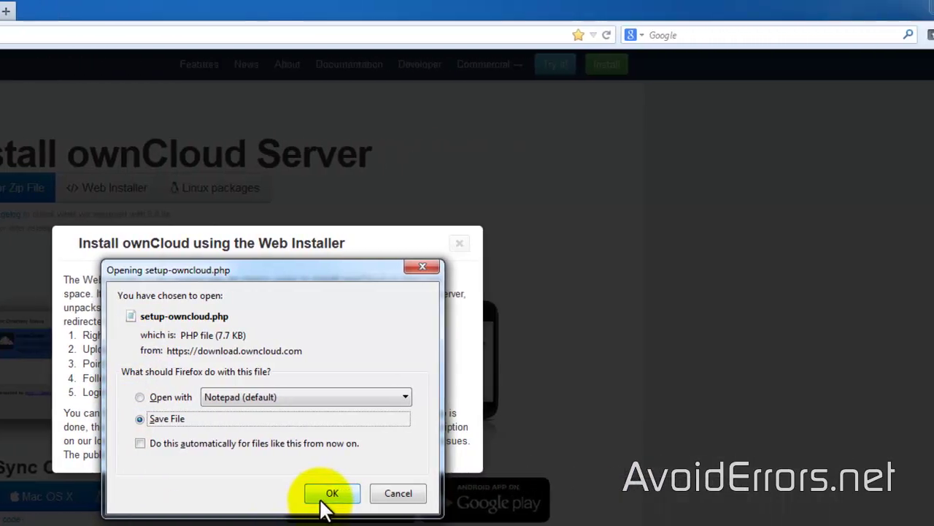
pyautogui.click(325, 494)
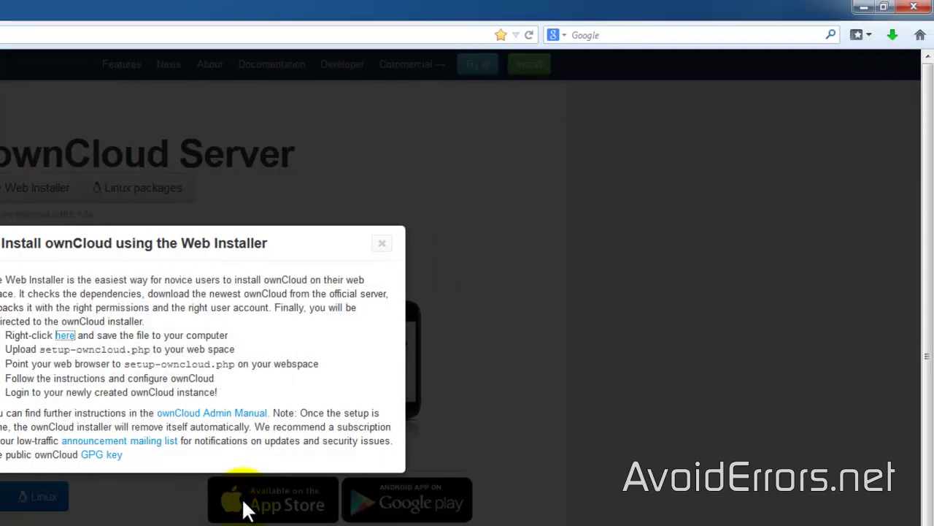
pyautogui.click(901, 40)
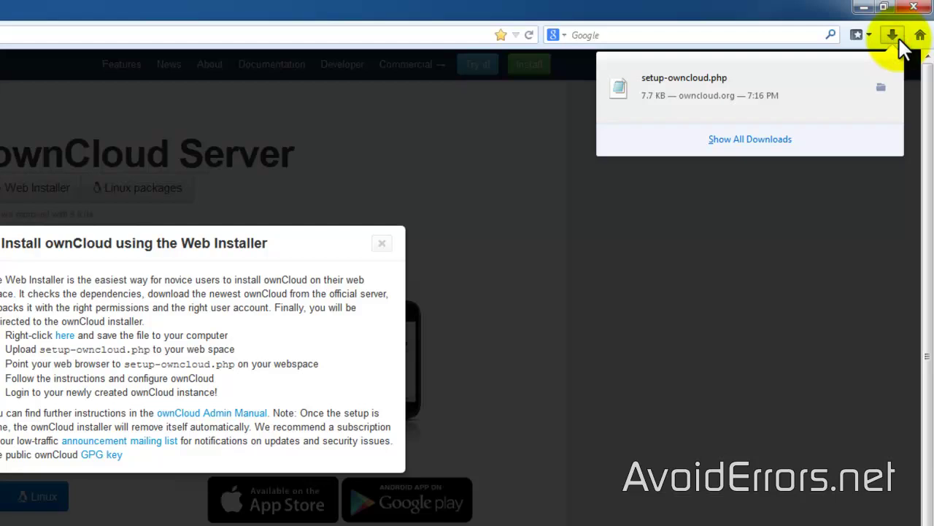
pyautogui.click(884, 85)
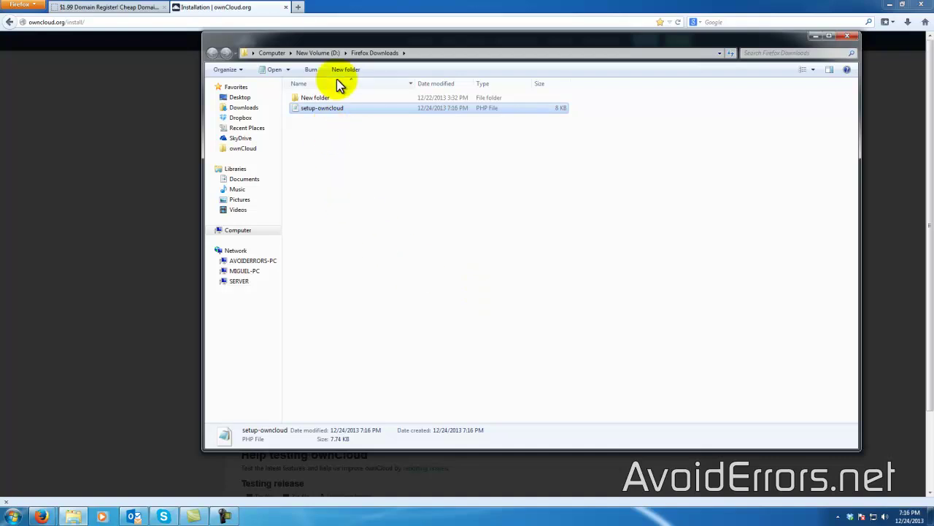
# Step: Launch FileZilla, connect to the saved web host, and upload setup-owncloud.php to the root folder
pyautogui.moveTo(336, 43); pyautogui.dragTo(719, 89)
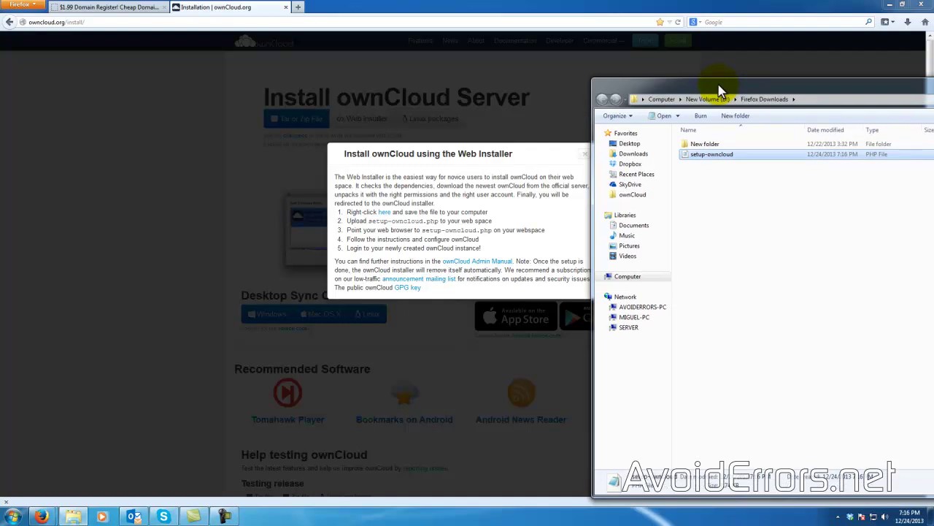
pyautogui.click(15, 517)
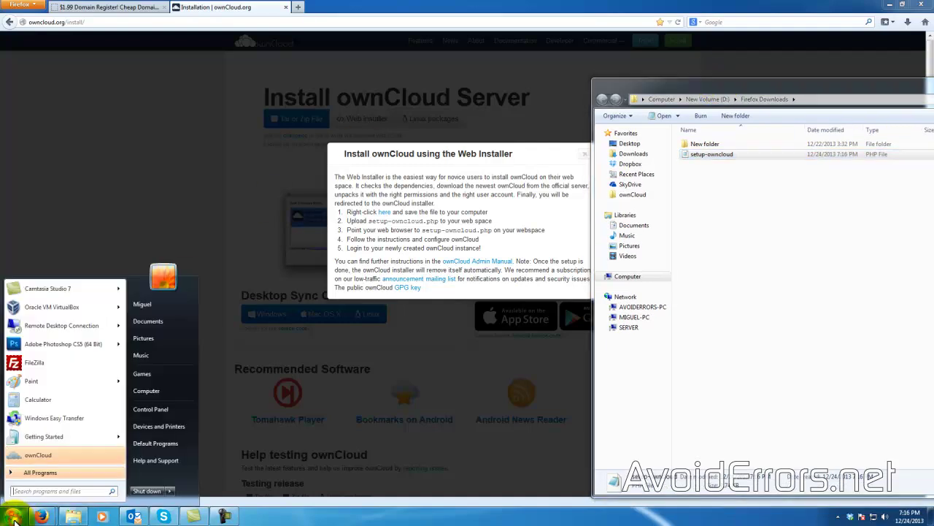
pyautogui.click(31, 363)
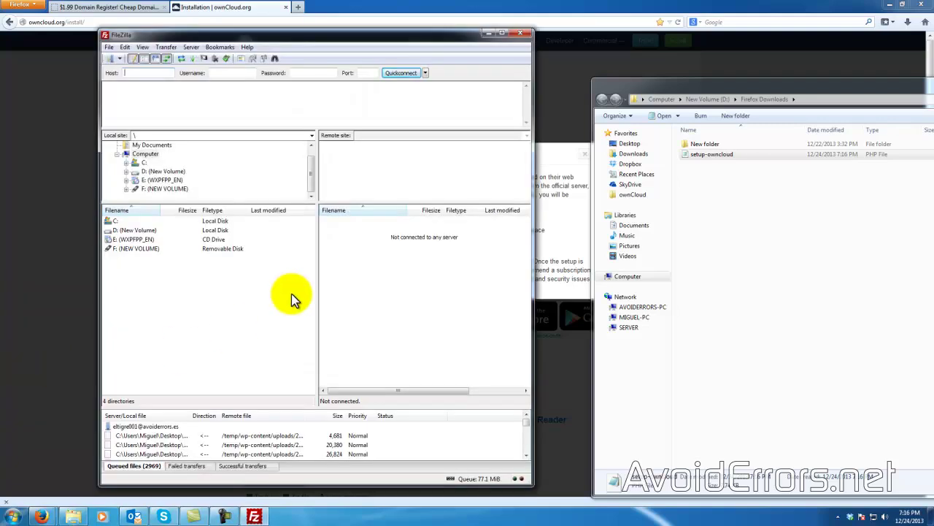
pyautogui.click(425, 73)
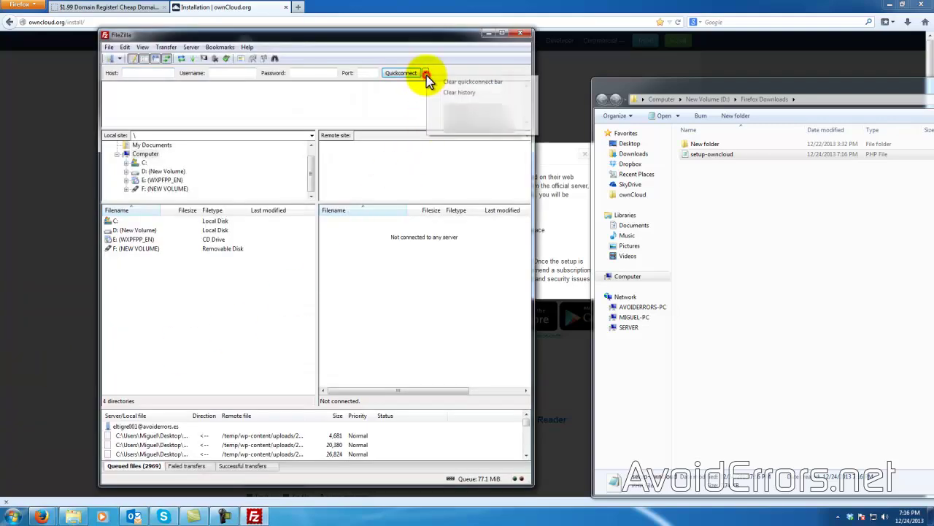
pyautogui.click(431, 118)
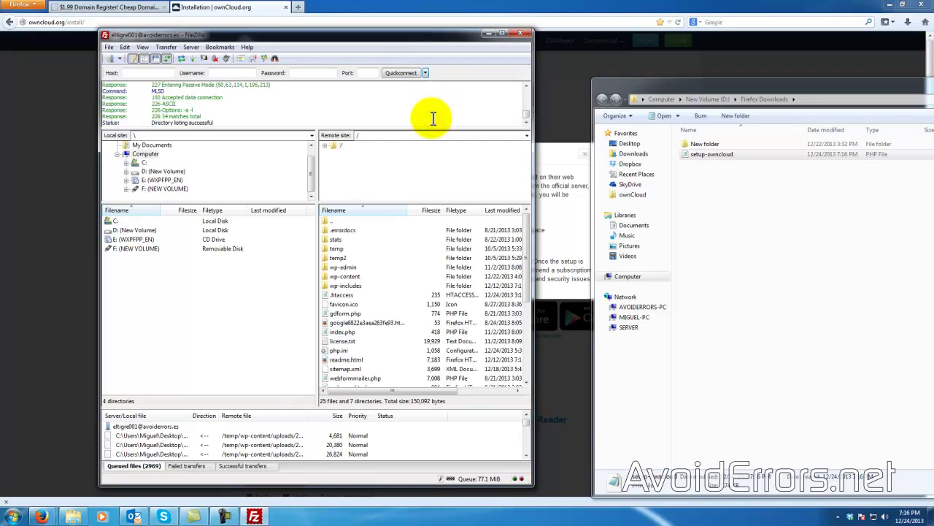
pyautogui.click(702, 157)
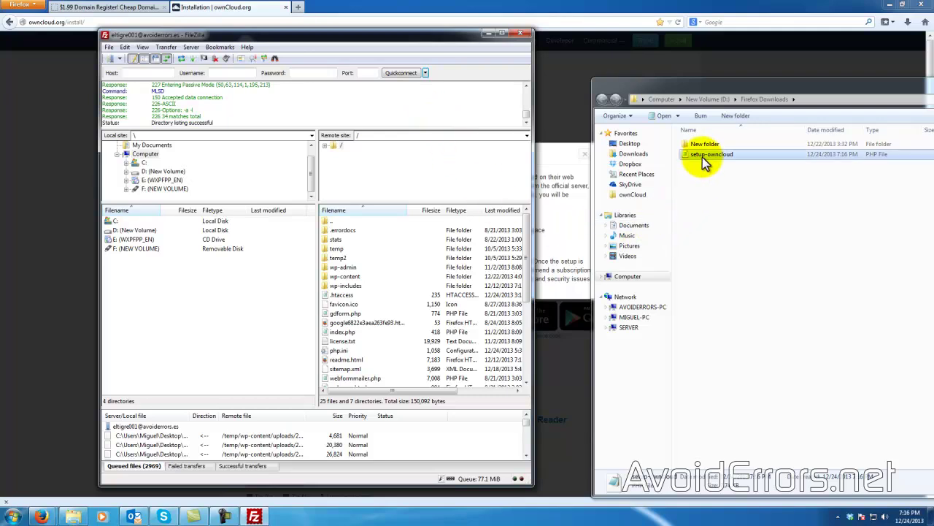
pyautogui.moveTo(702, 157); pyautogui.dragTo(338, 148)
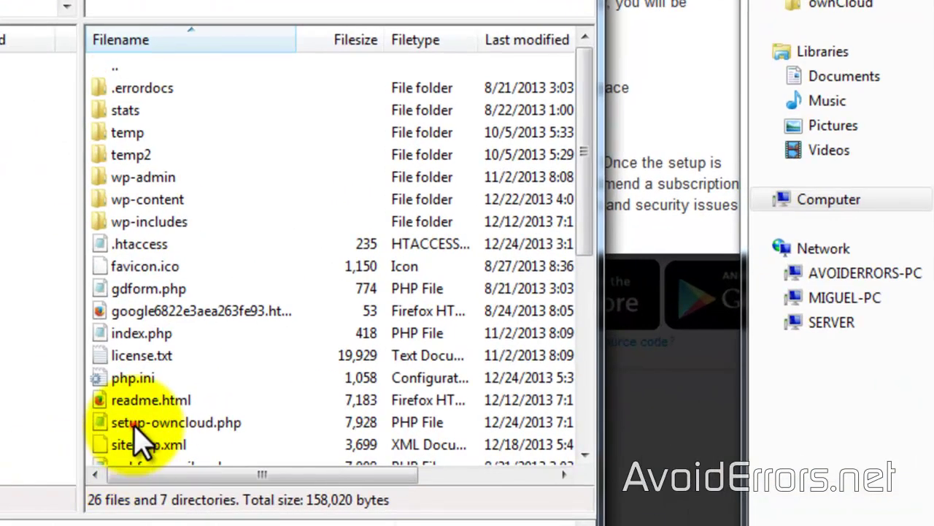
# Step: Load the site's uploaded setup-owncloud.php installer URL in Firefox
pyautogui.click(339, 369)
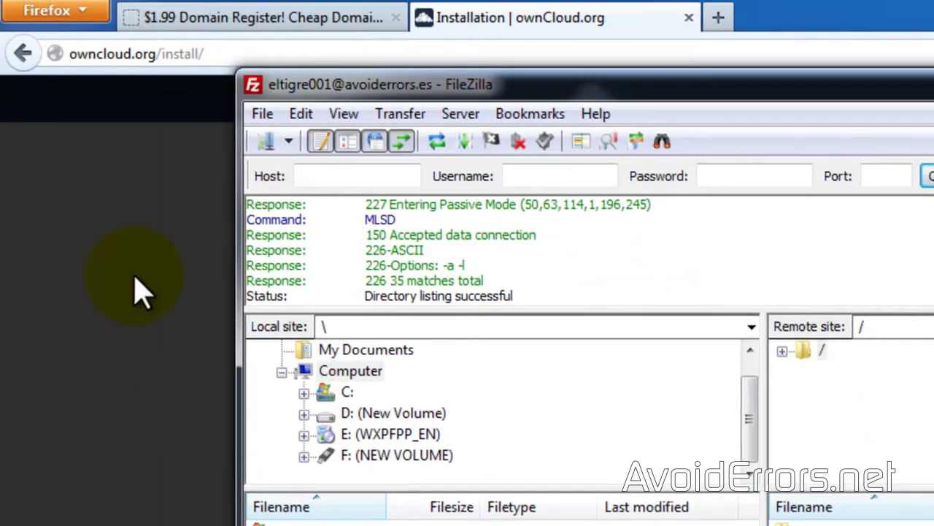
pyautogui.click(223, 51)
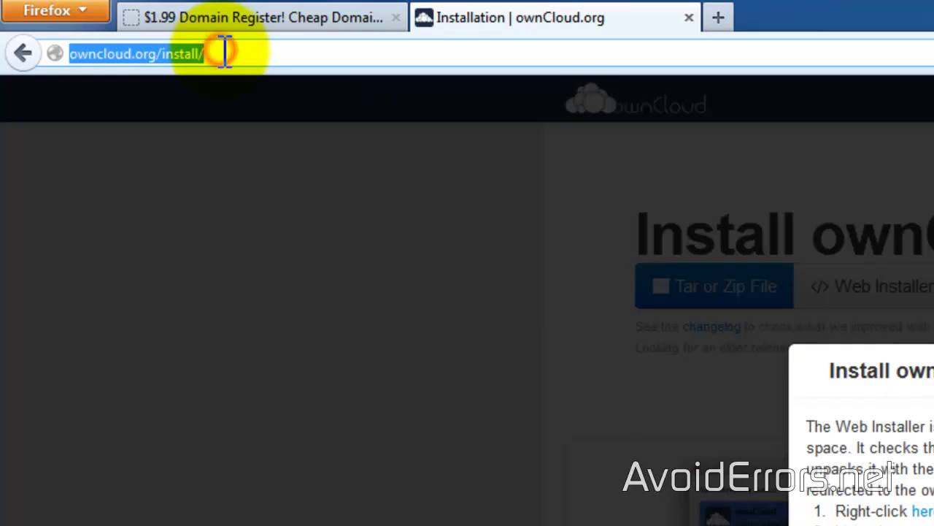
pyautogui.rightClick(180, 56)
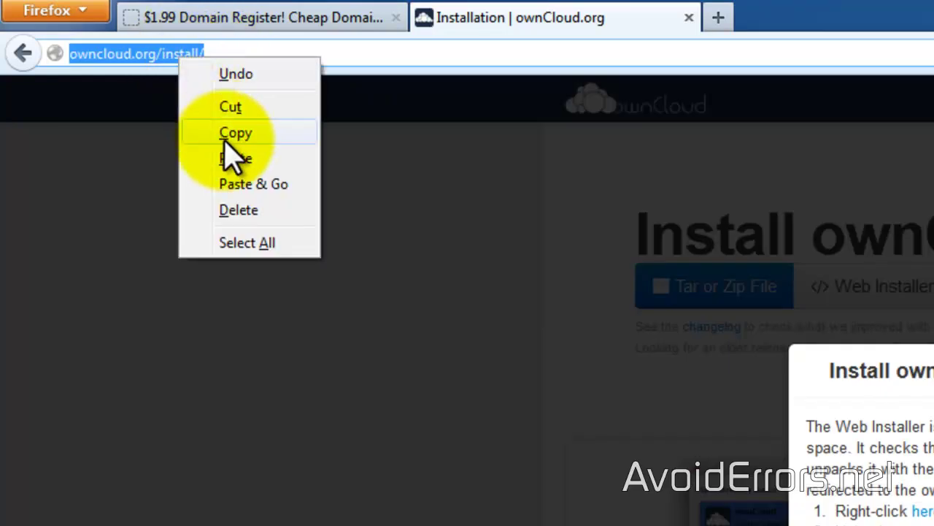
pyautogui.click(232, 157)
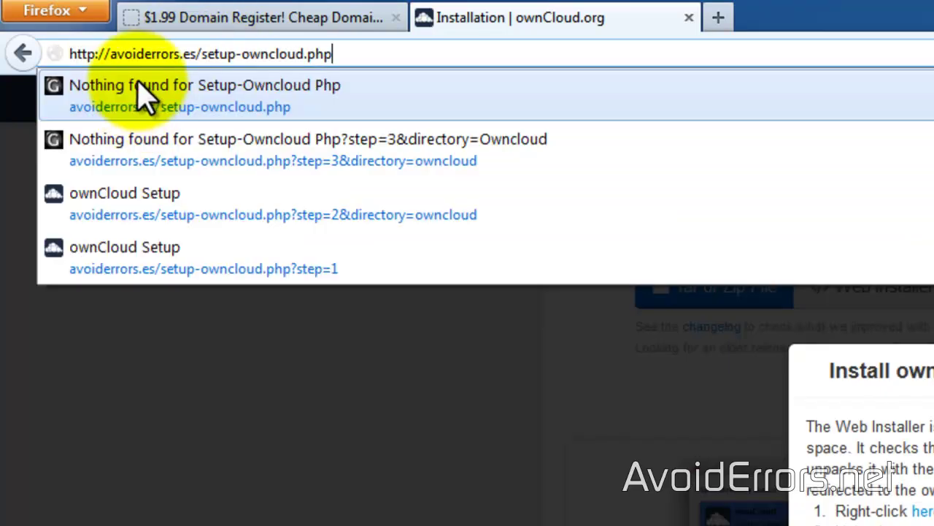
pyautogui.click(343, 54)
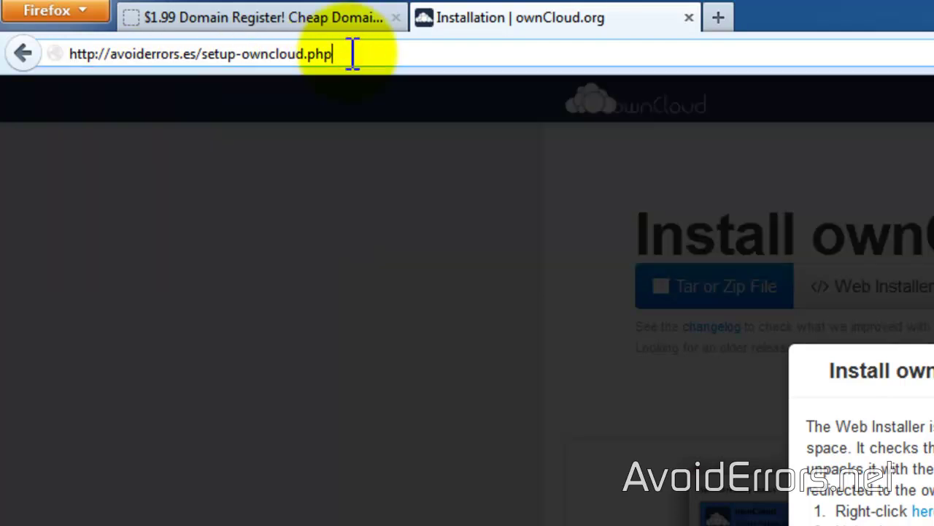
pyautogui.press('Return')
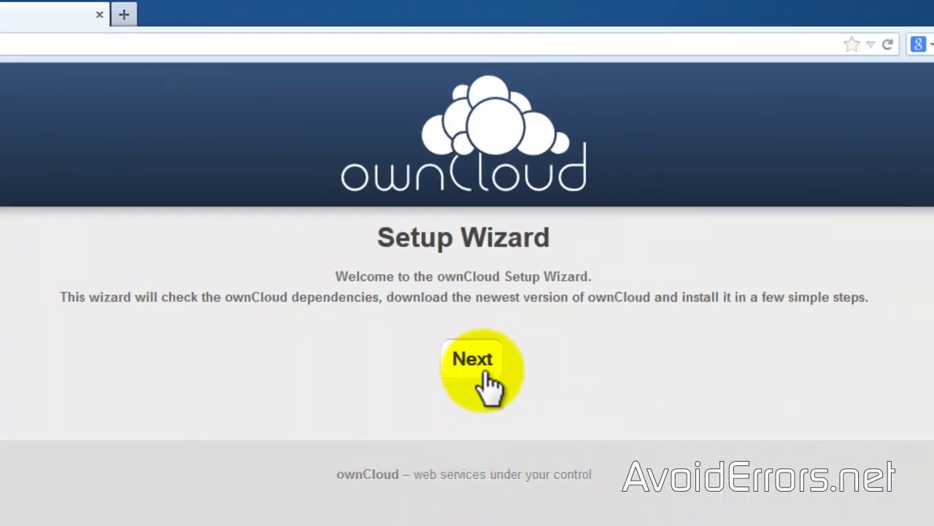
# Step: Run the Setup Wizard, installing ownCloud into the 'owncloud' subdirectory
pyautogui.click(487, 382)
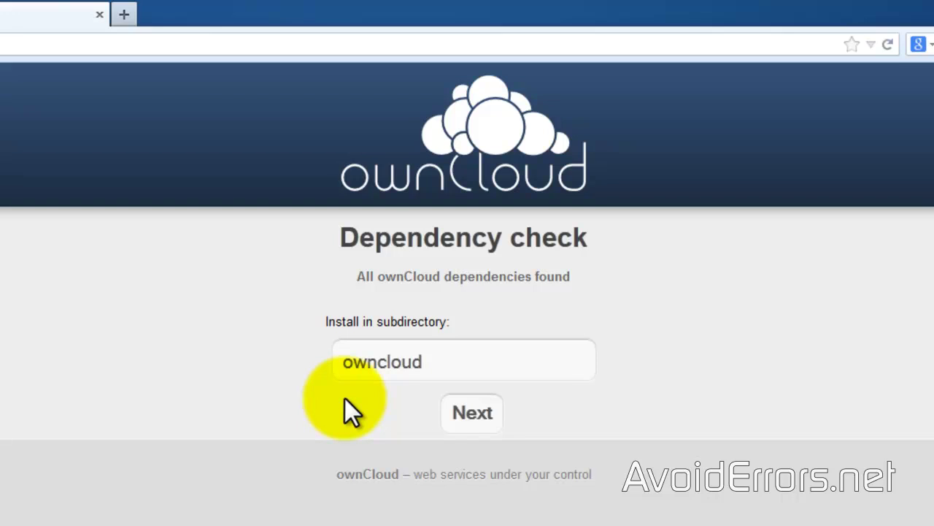
pyautogui.click(460, 430)
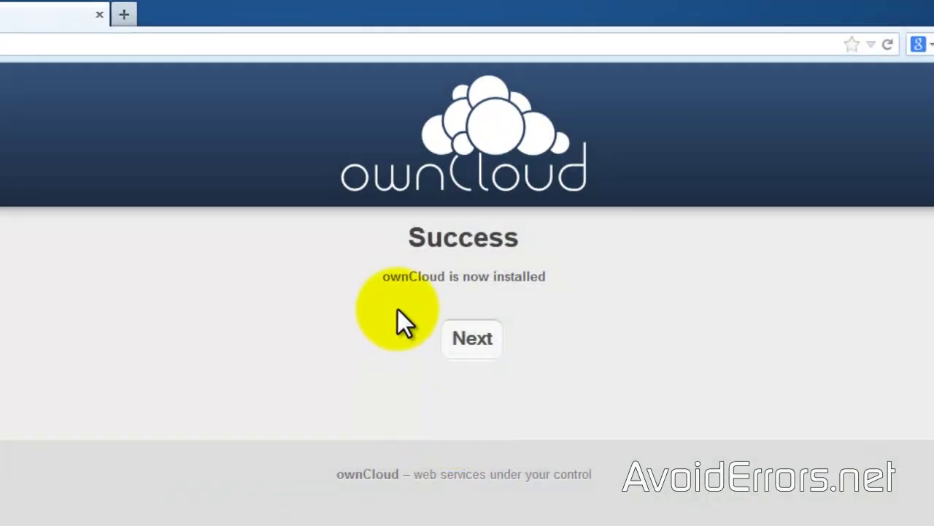
pyautogui.click(474, 358)
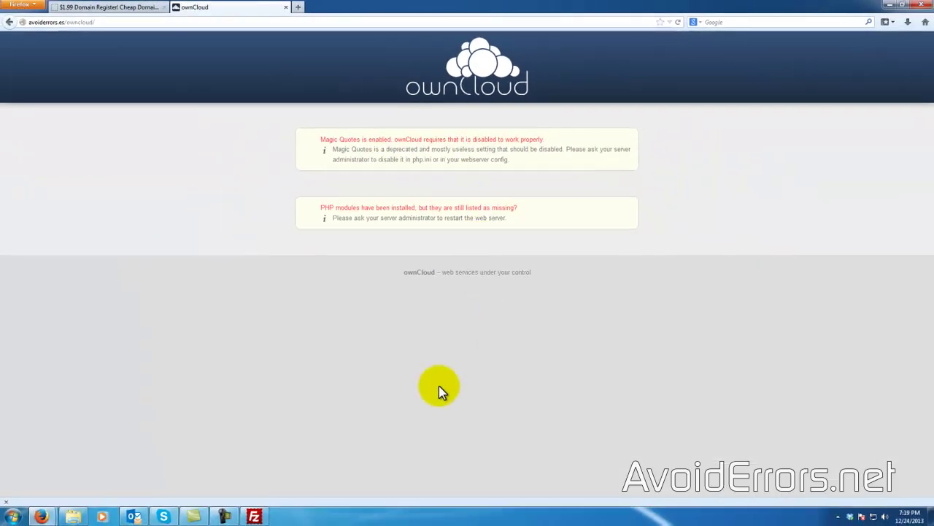
# Step: Copy php.ini from FileZilla's remote list into the local Firefox Downloads folder
pyautogui.click(255, 517)
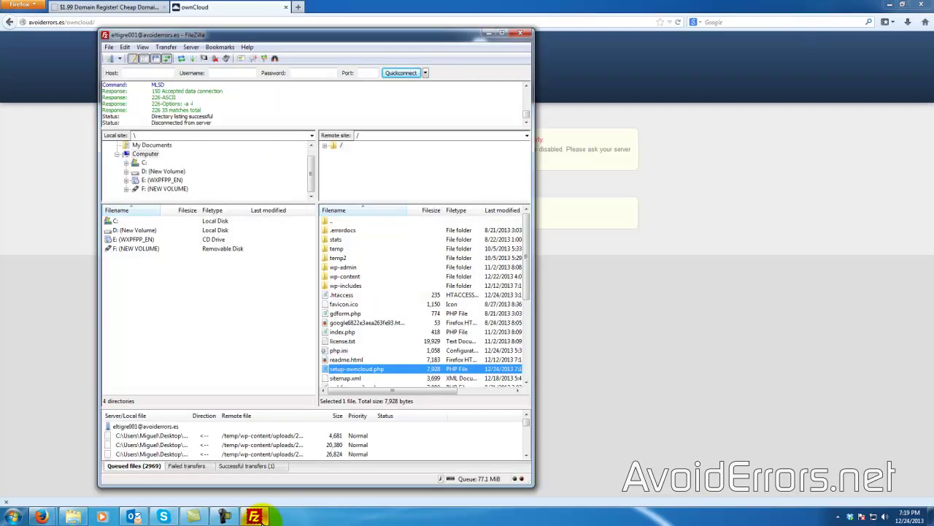
pyautogui.click(74, 517)
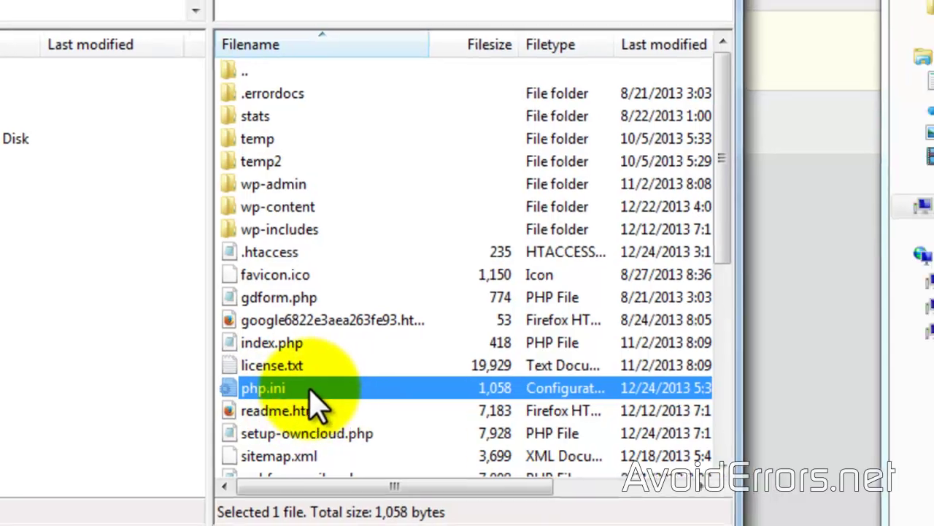
pyautogui.moveTo(309, 392); pyautogui.dragTo(635, 197)
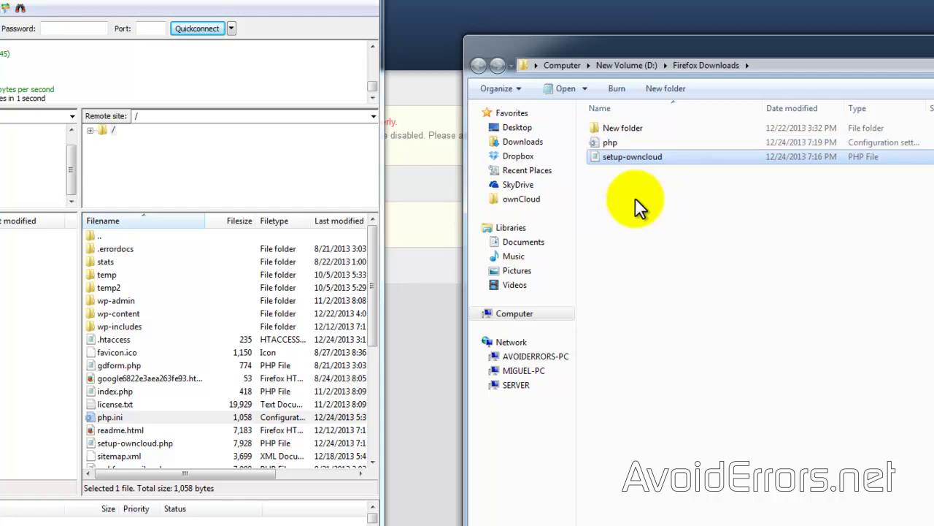
# Step: Open php.ini in Notepad, append magic_quotes_gpc, _runtime and _sybase set to Off, and save
pyautogui.rightClick(607, 141)
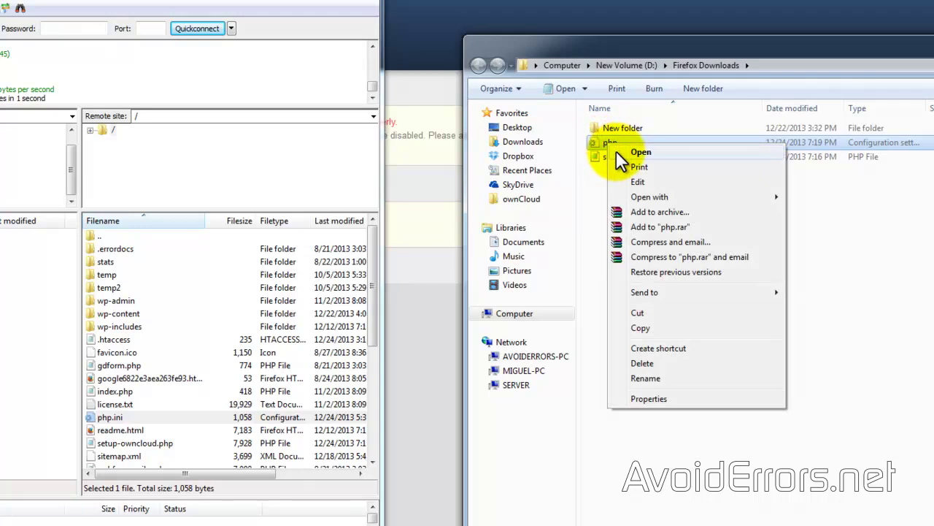
pyautogui.click(617, 151)
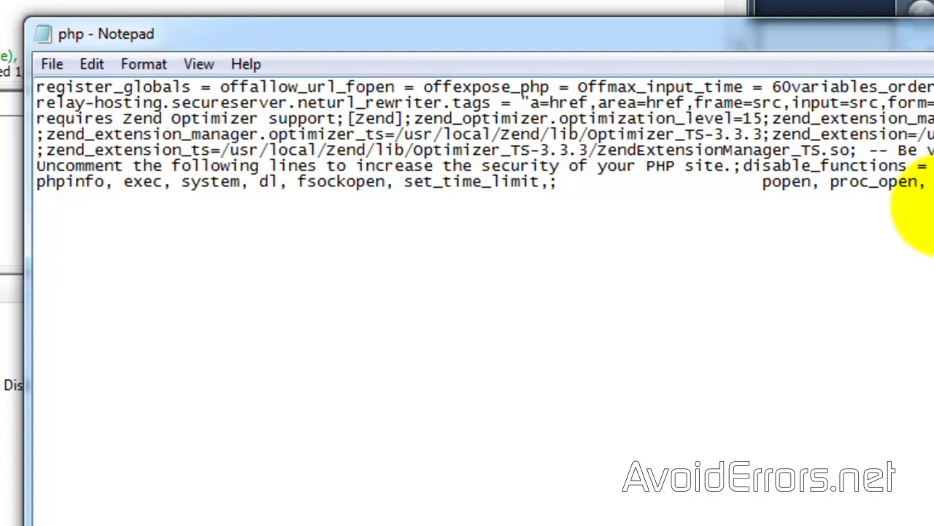
pyautogui.hotkey('ctrl', 'v')
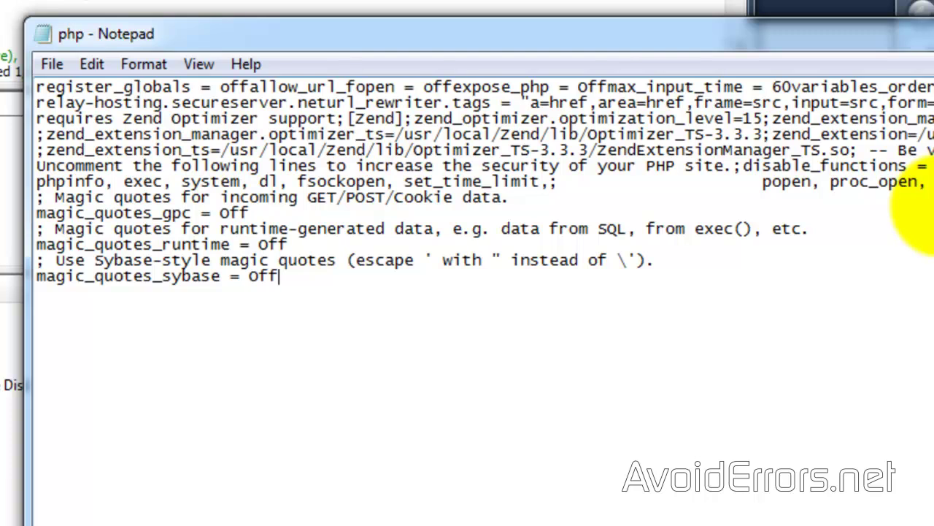
pyautogui.click(50, 67)
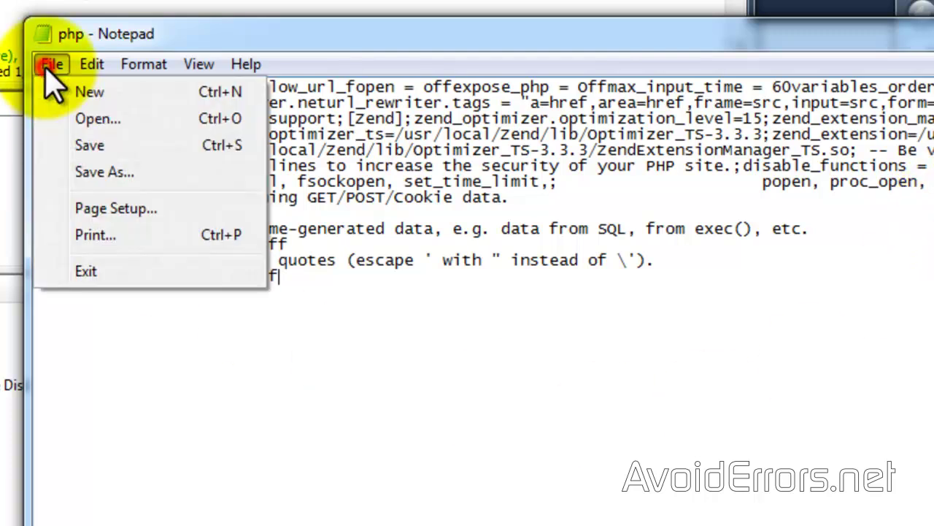
pyautogui.click(43, 149)
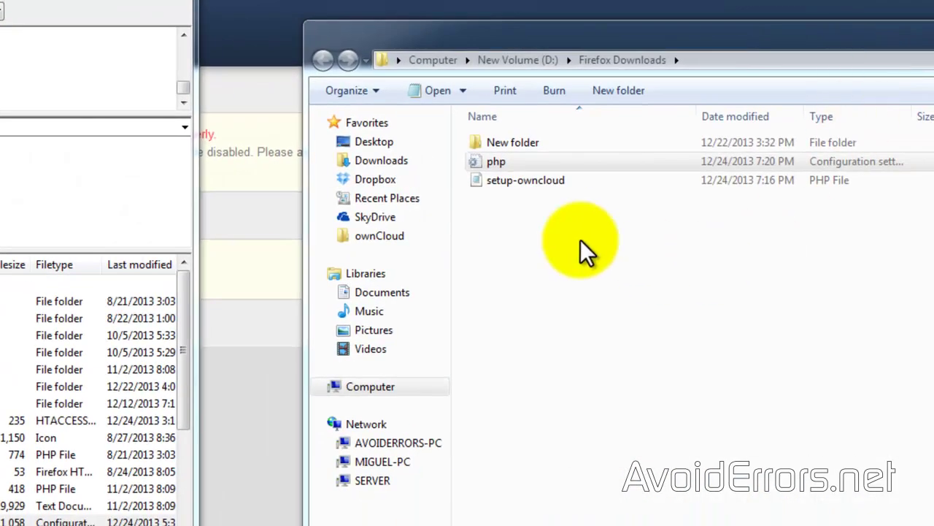
# Step: Rename php.ini to php5.ini and upload it to the server's root folder
pyautogui.click(500, 164)
pyautogui.rightClick(500, 164)
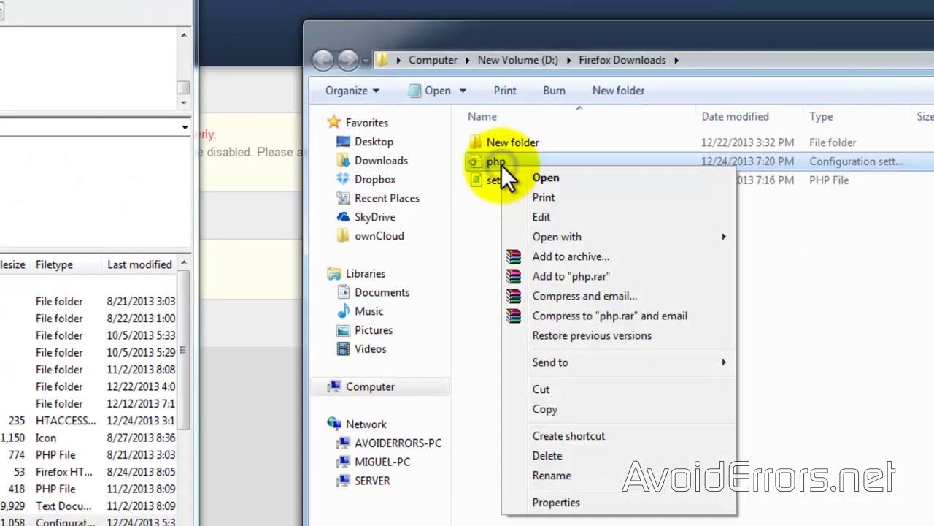
pyautogui.click(513, 476)
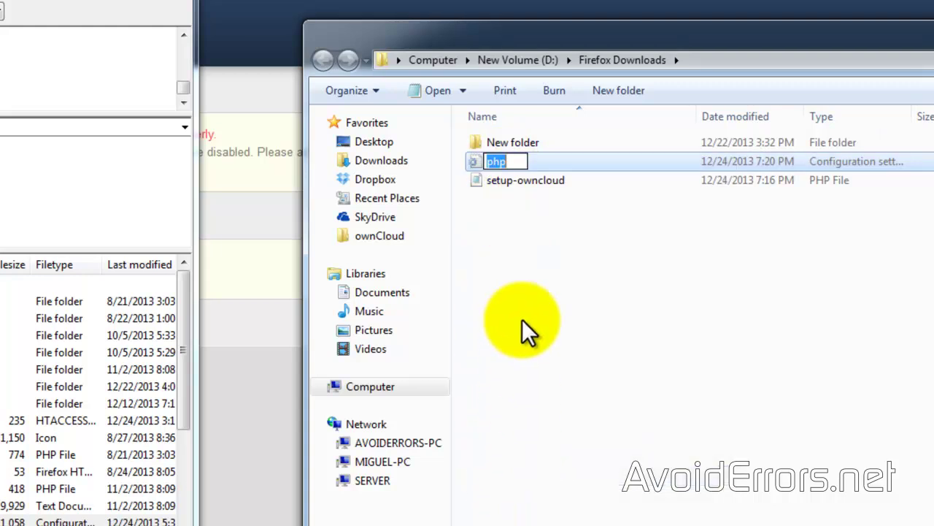
pyautogui.click(512, 161)
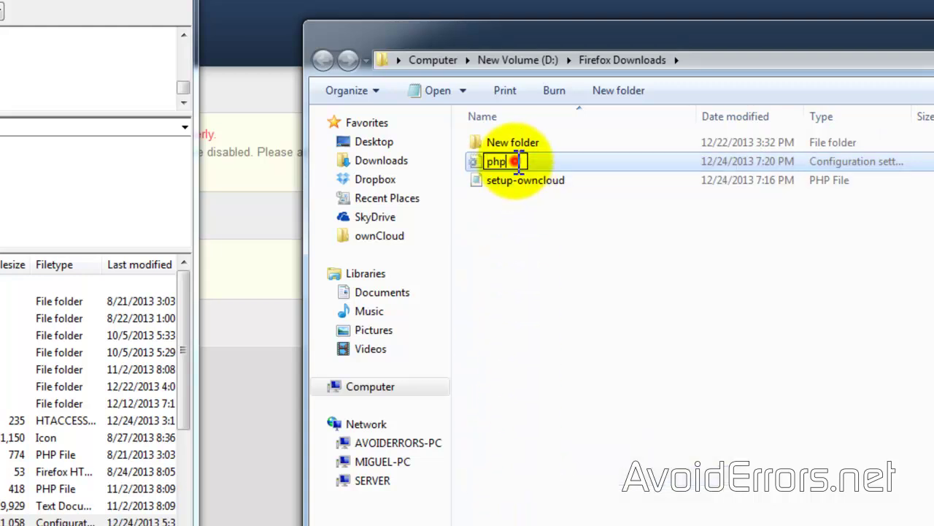
pyautogui.write('5')
pyautogui.click(511, 288)
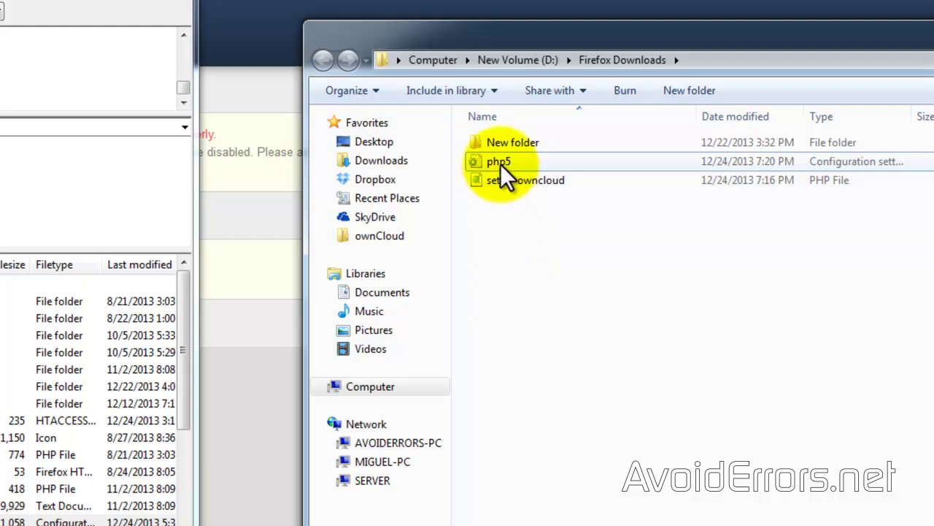
pyautogui.moveTo(500, 163); pyautogui.dragTo(92, 175)
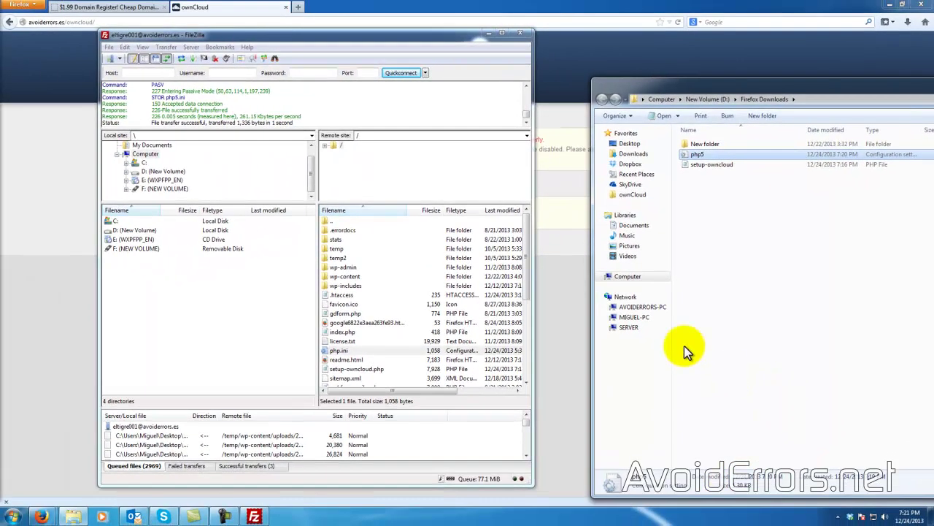
# Step: Close FileZilla, sign in to GoDaddy, and launch the avoiderrors.es hosting control panel
pyautogui.click(519, 33)
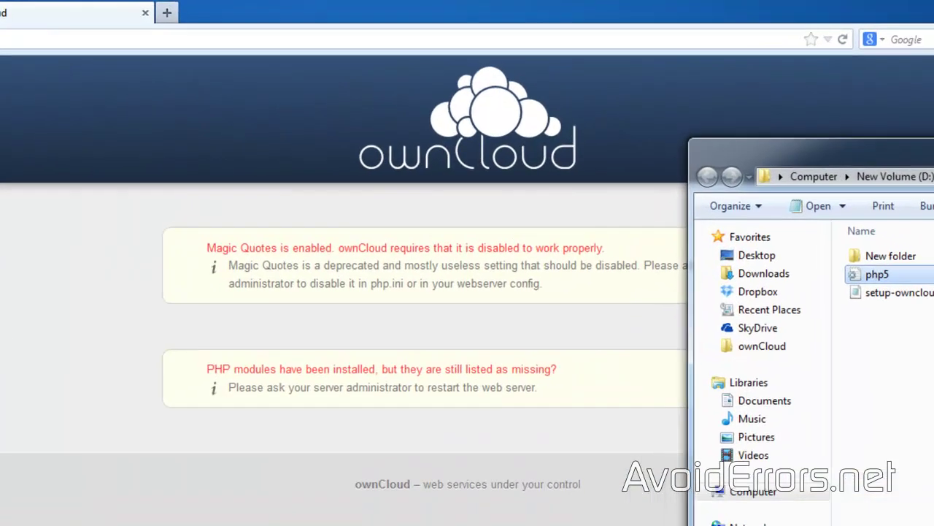
pyautogui.click(110, 7)
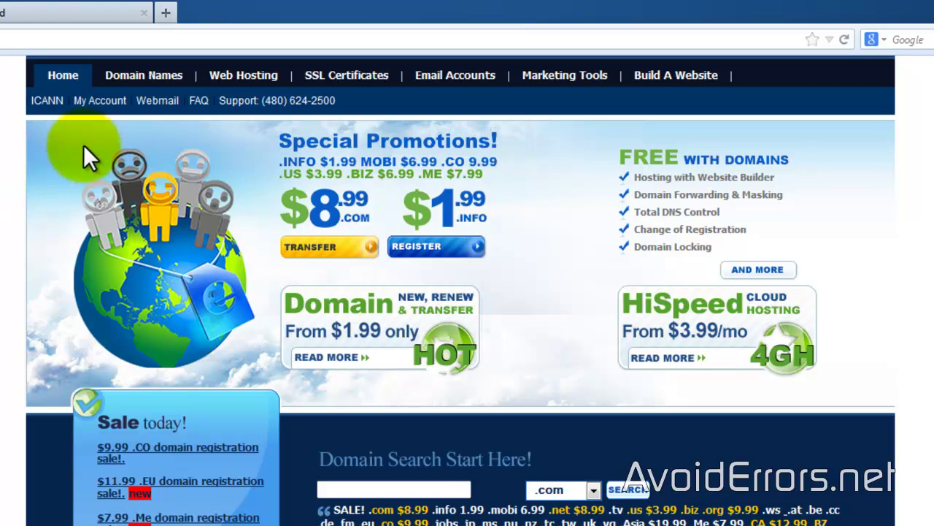
pyautogui.click(101, 101)
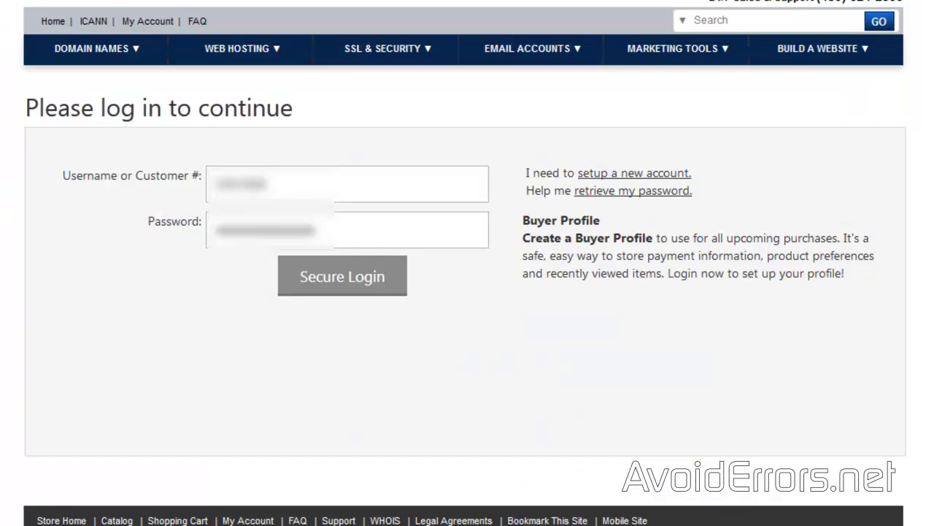
pyautogui.click(314, 292)
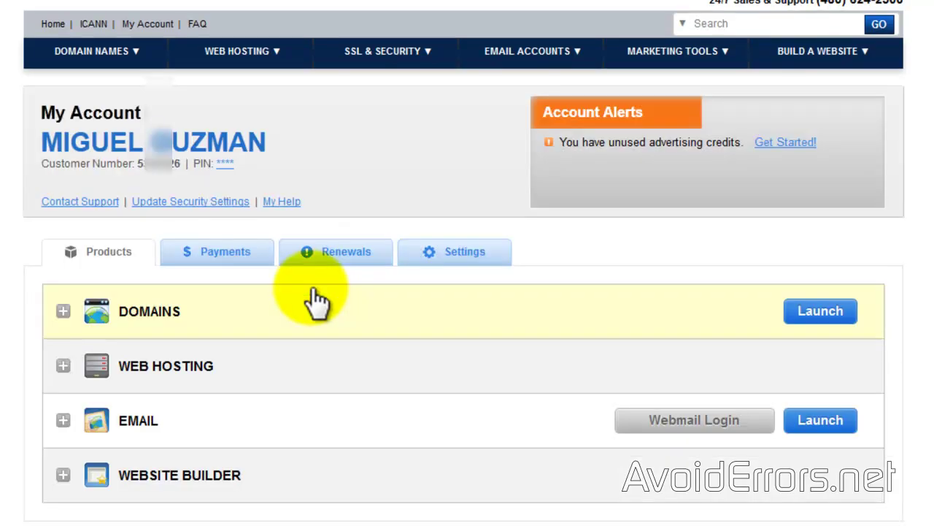
pyautogui.click(312, 372)
pyautogui.scroll(-5, 312, 369)
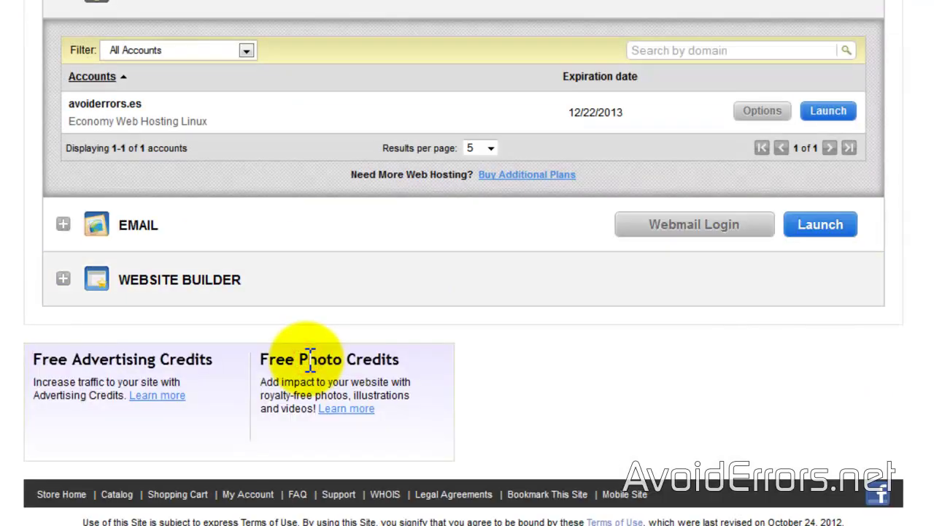
pyautogui.click(848, 117)
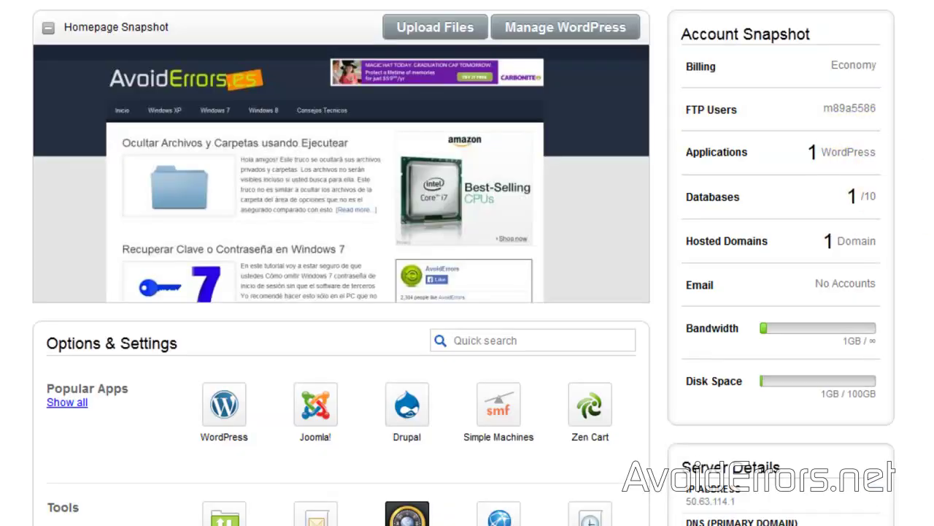
pyautogui.scroll(-8, 341, 292)
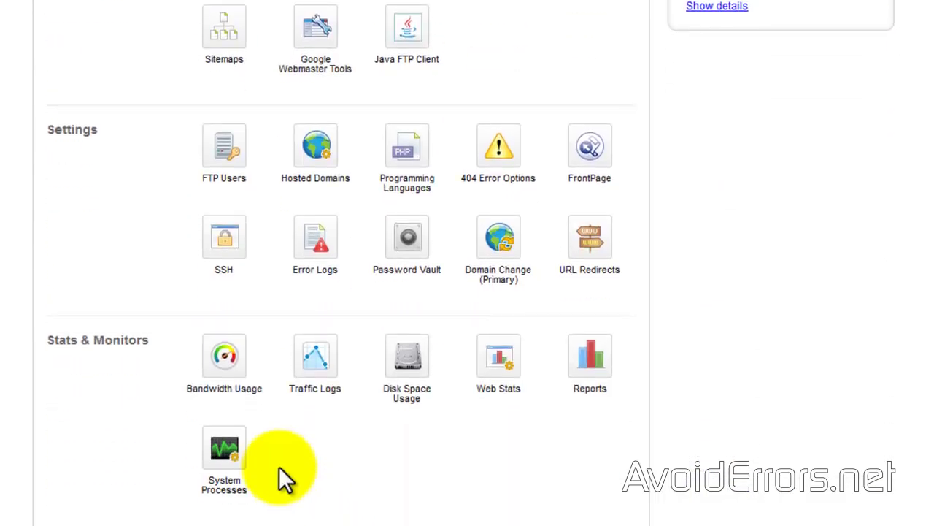
# Step: End the site's php5_3 web processes under System Processes, then return to the ownCloud tab
pyautogui.click(223, 452)
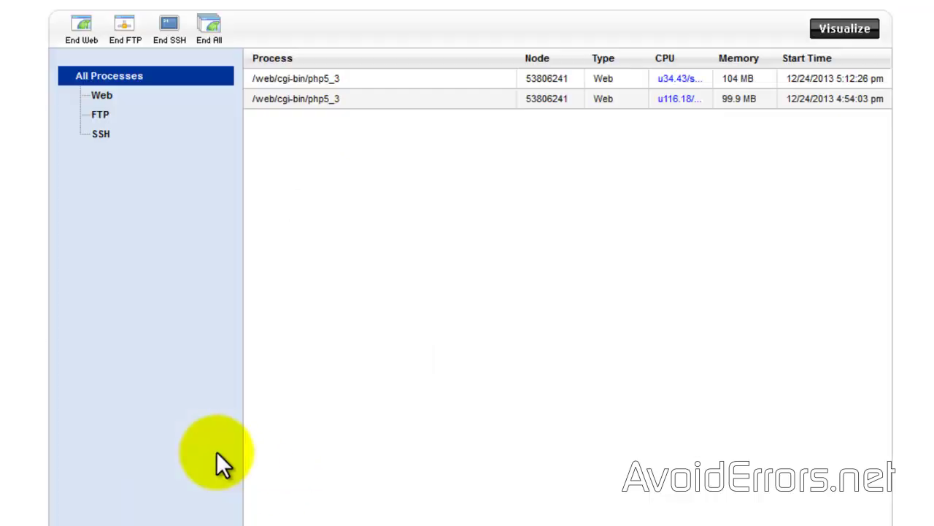
pyautogui.scroll(1, 306, 138)
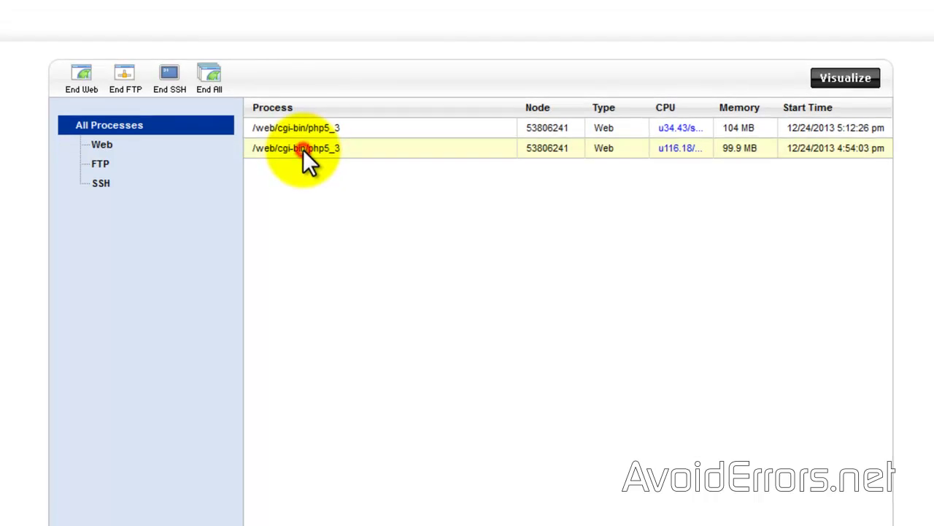
pyautogui.click(311, 126)
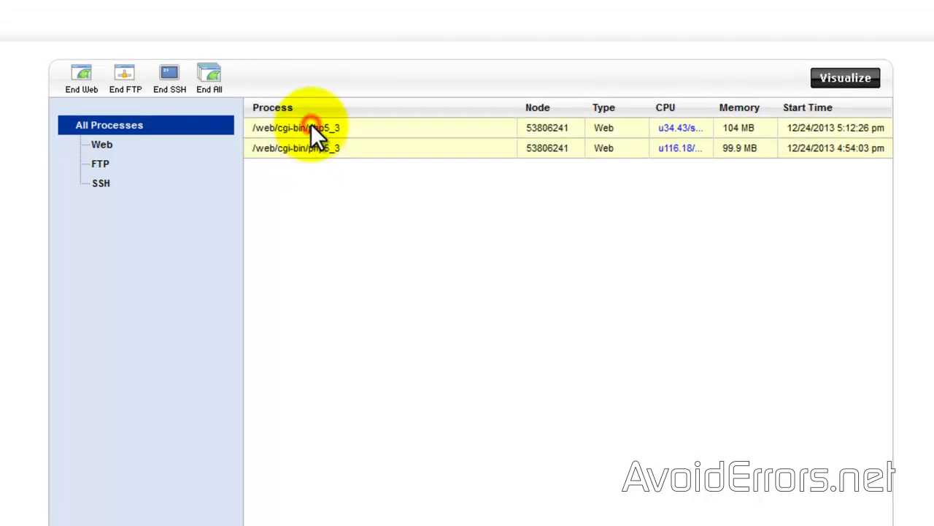
pyautogui.click(83, 90)
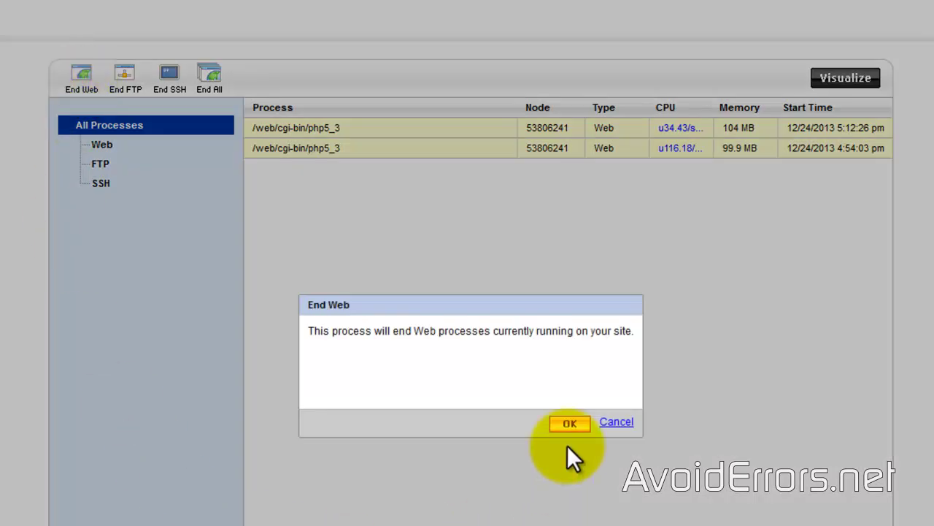
pyautogui.click(578, 429)
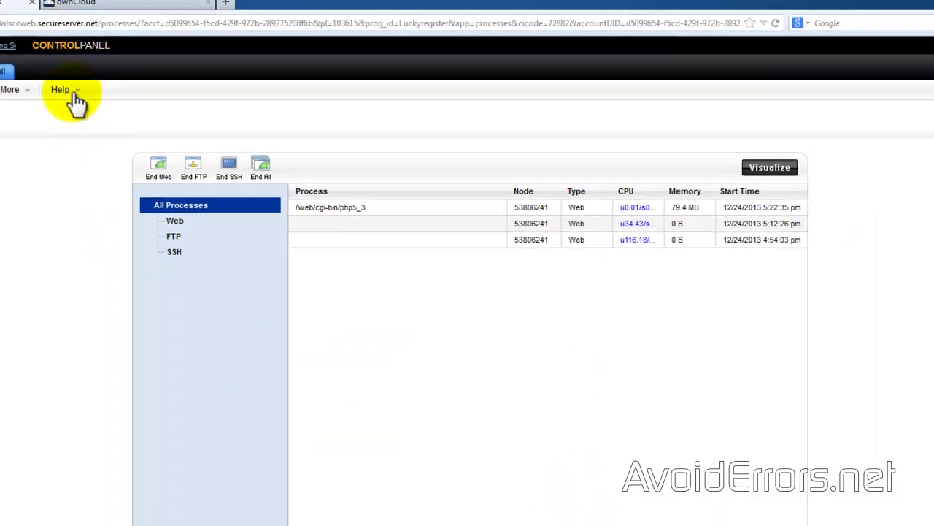
pyautogui.click(81, 11)
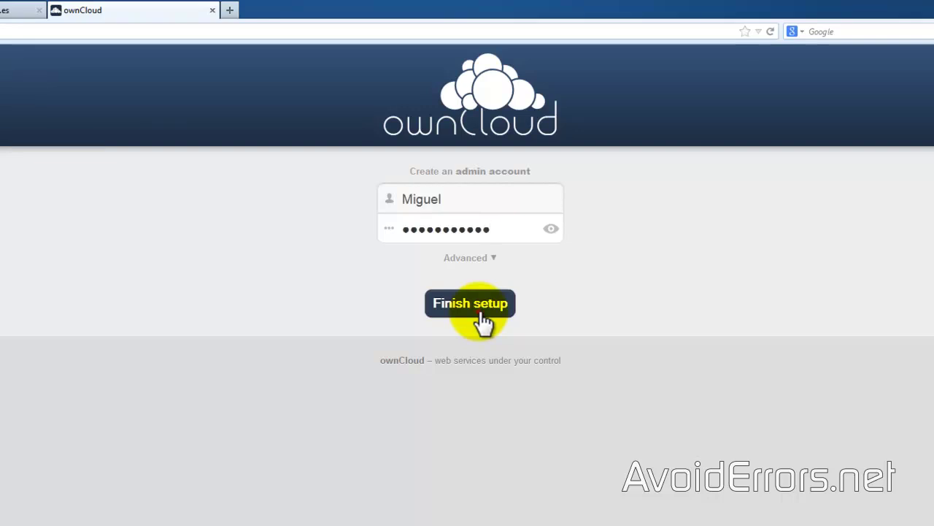
# Step: Submit the admin account form with Finish setup
pyautogui.click(482, 315)
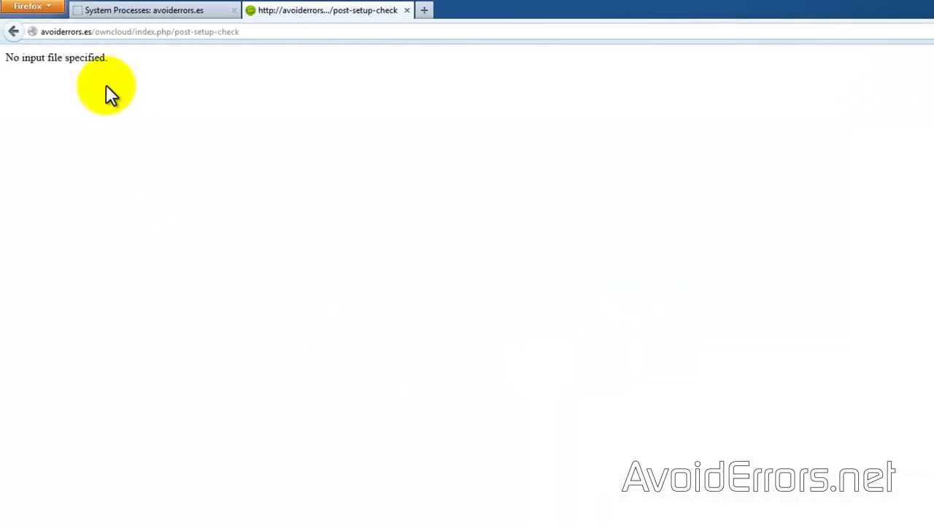
# Step: Relaunch FileZilla and reconnect to the web host from the quick-connect history
pyautogui.press('super')
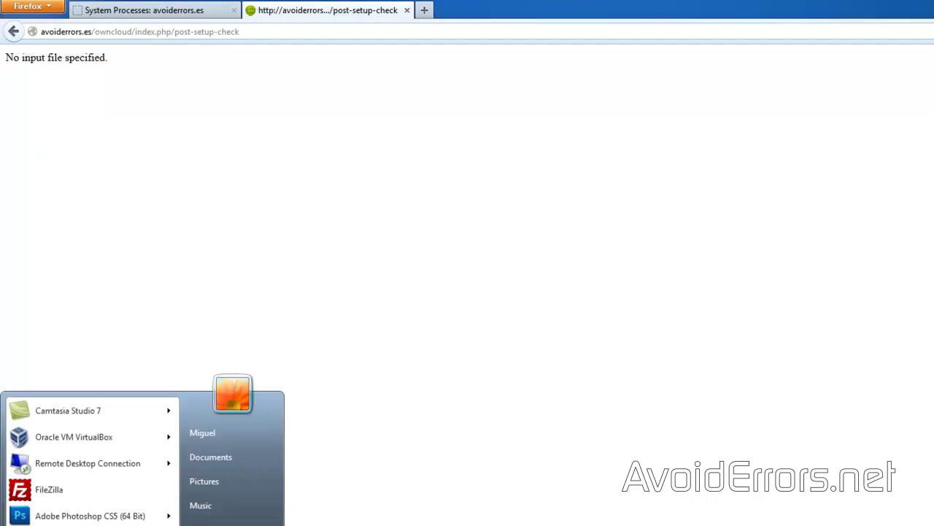
pyautogui.click(77, 493)
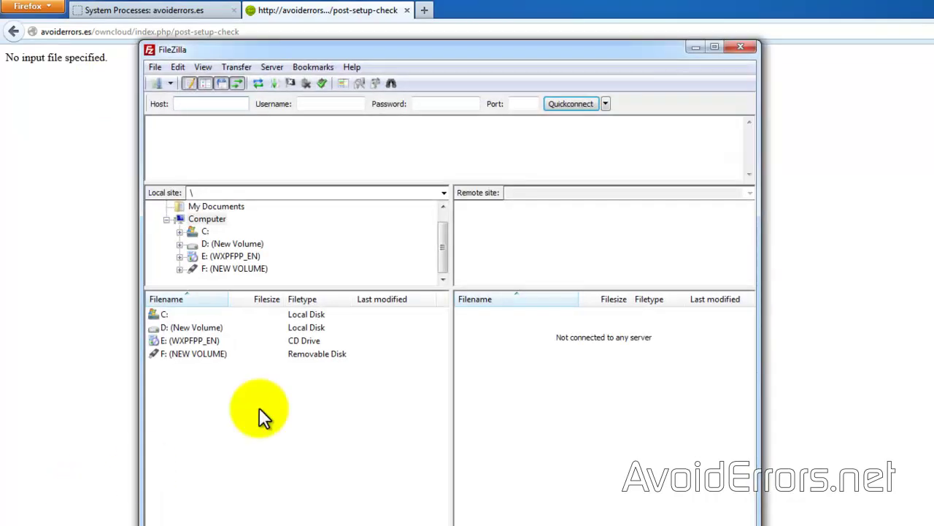
pyautogui.click(606, 102)
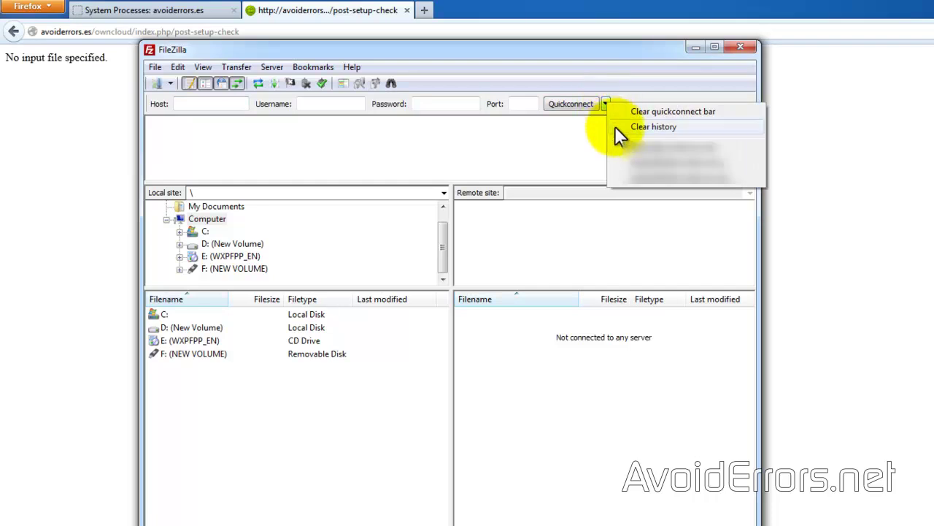
pyautogui.click(613, 161)
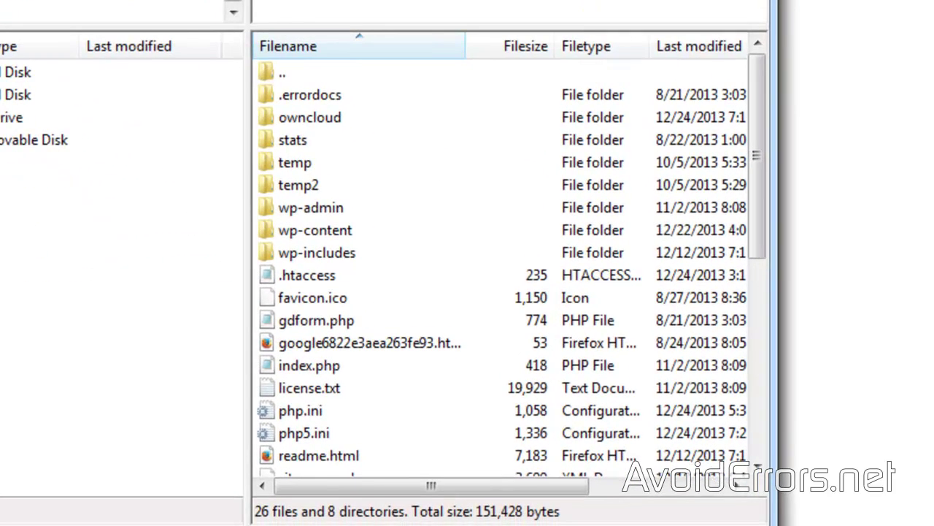
# Step: Open the server's php5.ini in a text editor via View/Edit
pyautogui.click(287, 438)
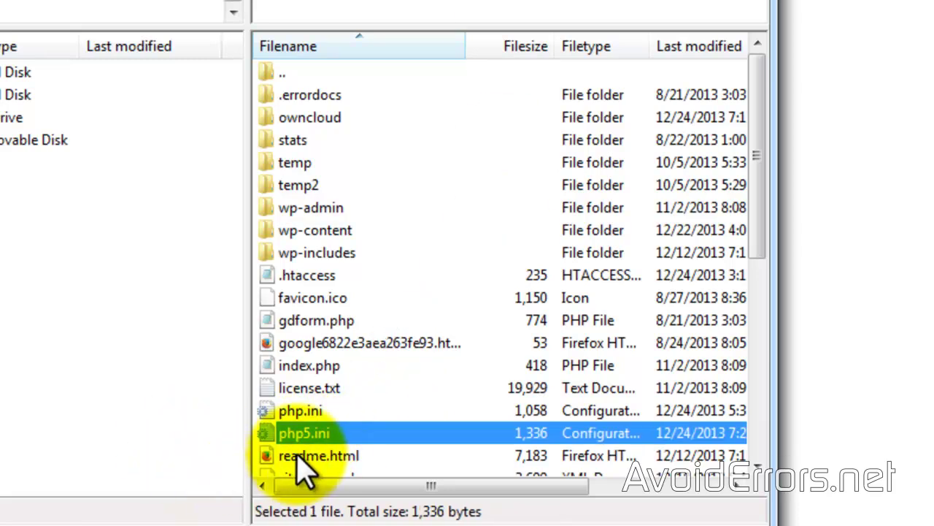
pyautogui.rightClick(316, 438)
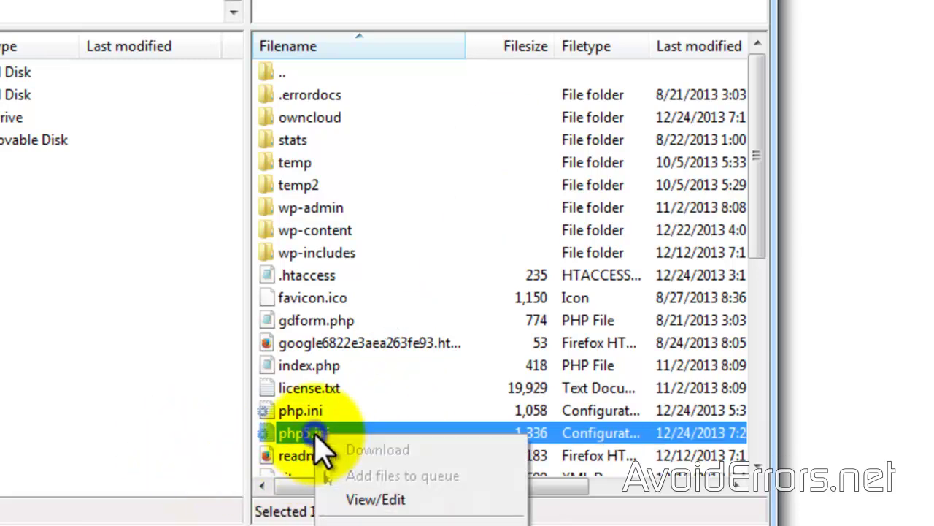
pyautogui.click(369, 499)
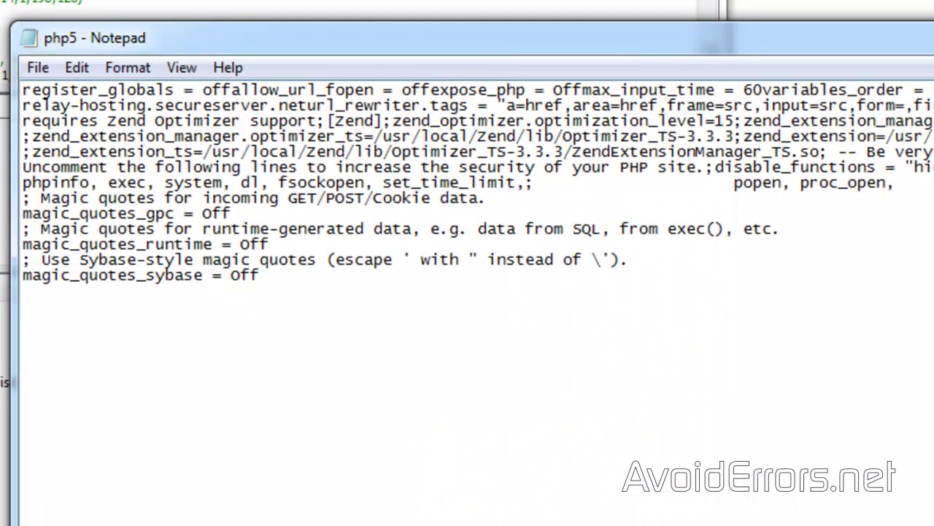
# Step: Append cgi.fix_pathinfo = 1 as a new last line of php5.ini and save it
pyautogui.click(299, 285)
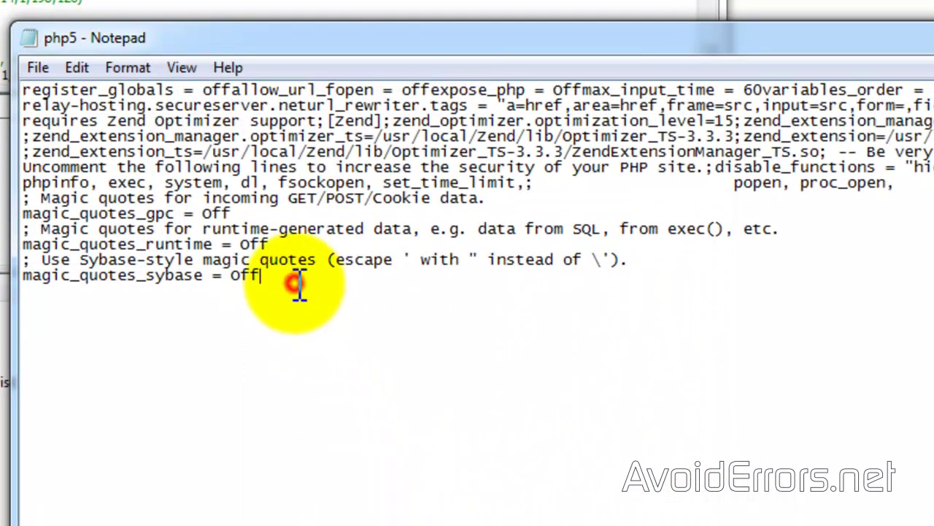
pyautogui.press('Return')
pyautogui.write('cgi.fix_pathinfo = 1')
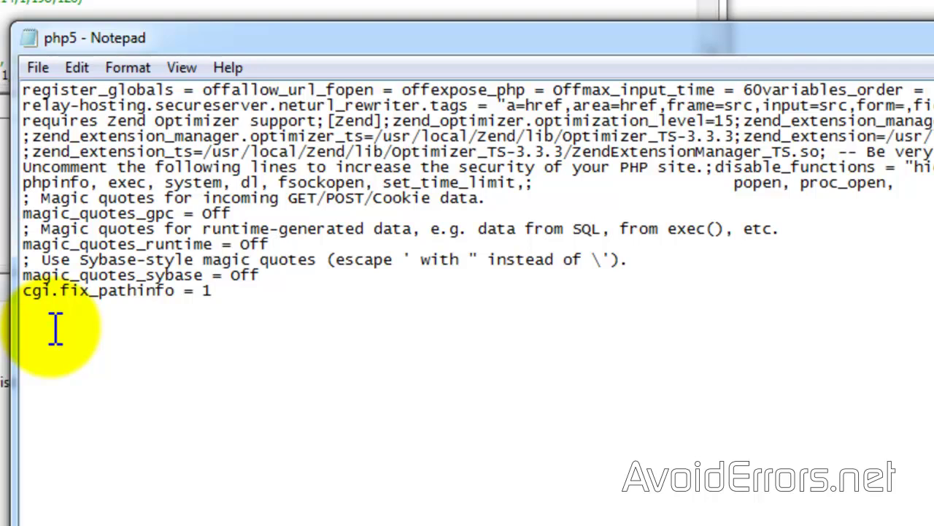
pyautogui.click(38, 68)
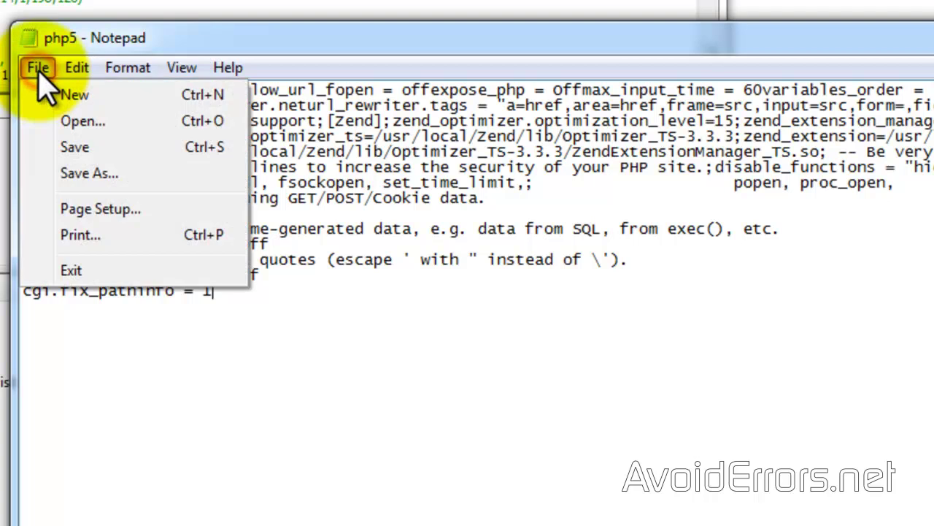
pyautogui.click(36, 154)
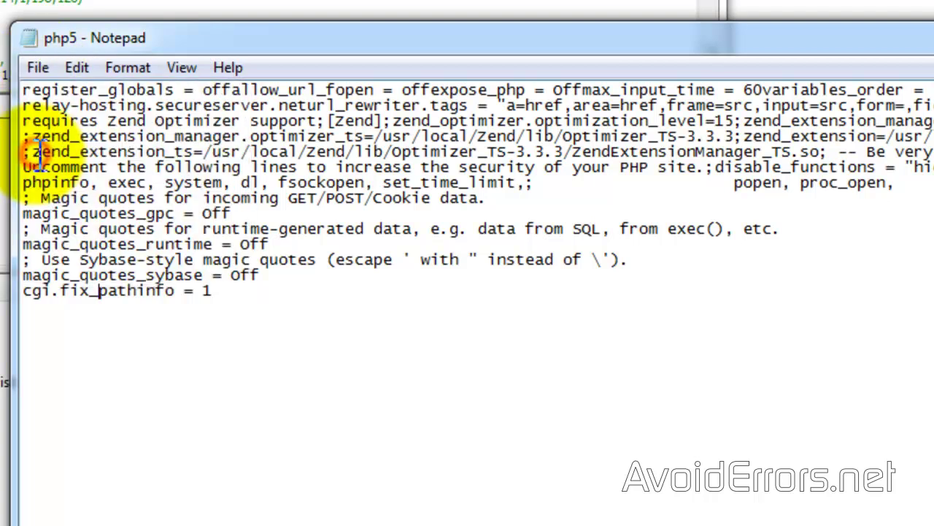
pyautogui.click(99, 291)
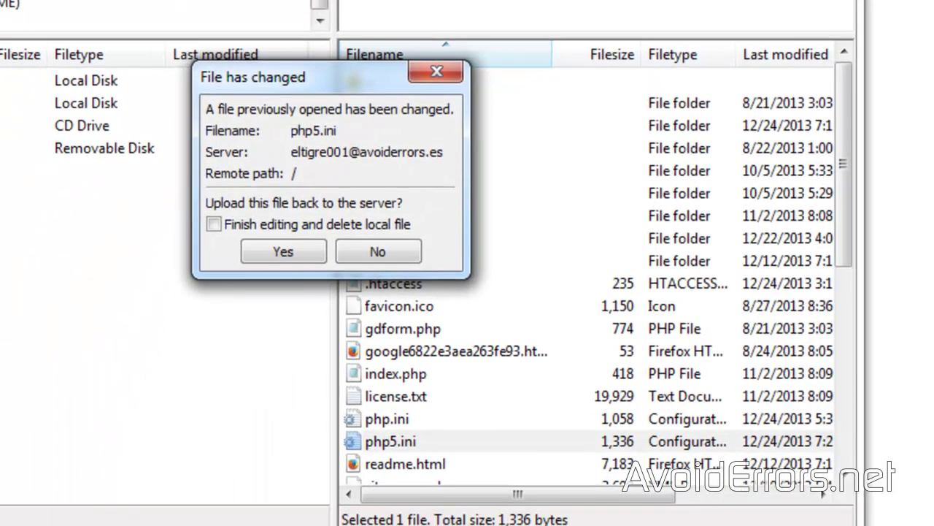
# Step: Upload the edited php5.ini to the server, delete the local copy, and minimise FileZilla
pyautogui.click(214, 224)
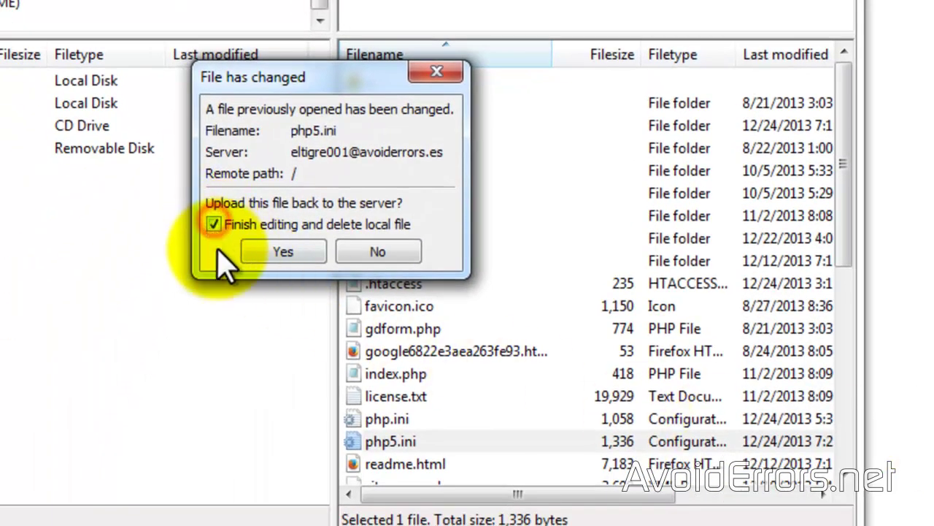
pyautogui.click(257, 258)
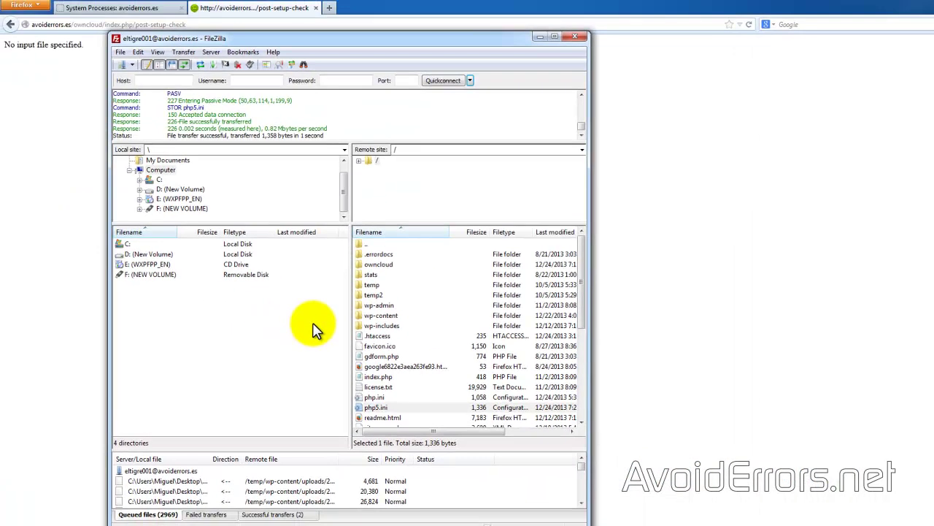
pyautogui.click(460, 9)
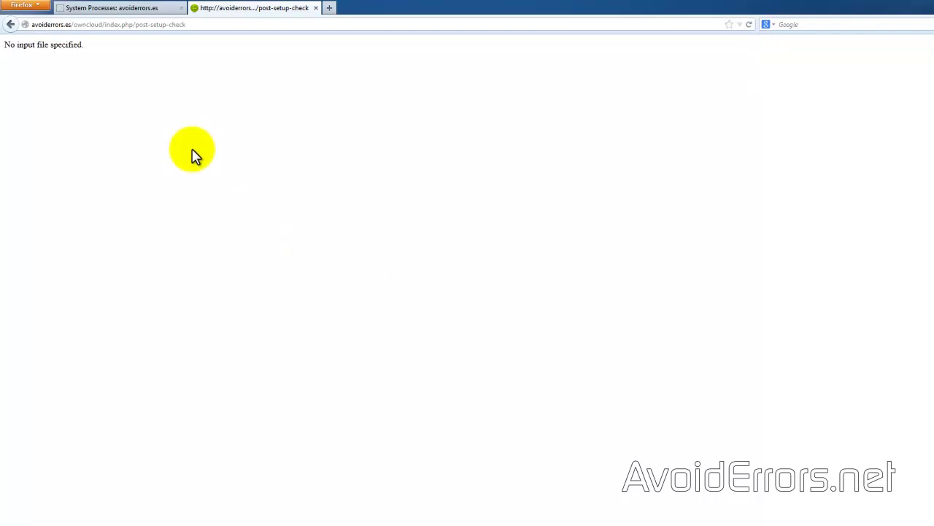
# Step: End the site's web processes on GoDaddy's System Processes page, then return to the ownCloud tab
pyautogui.click(139, 9)
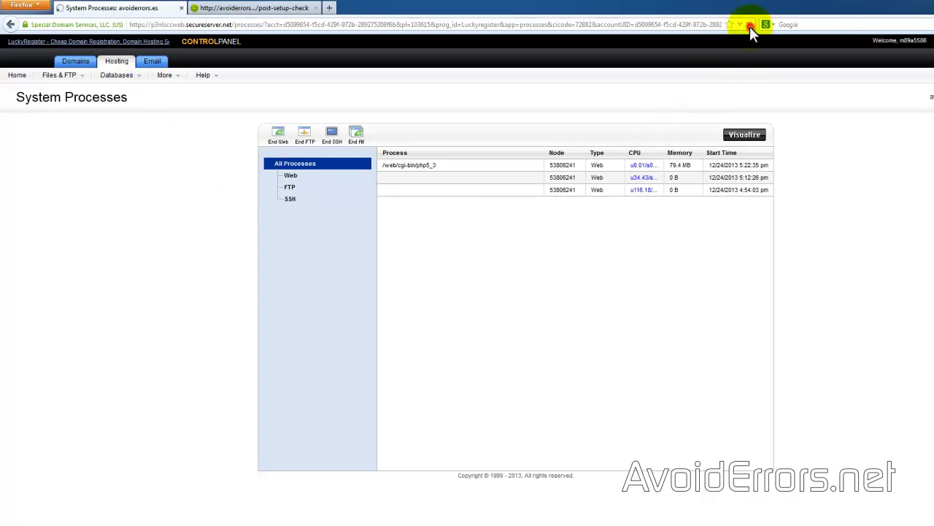
pyautogui.click(749, 26)
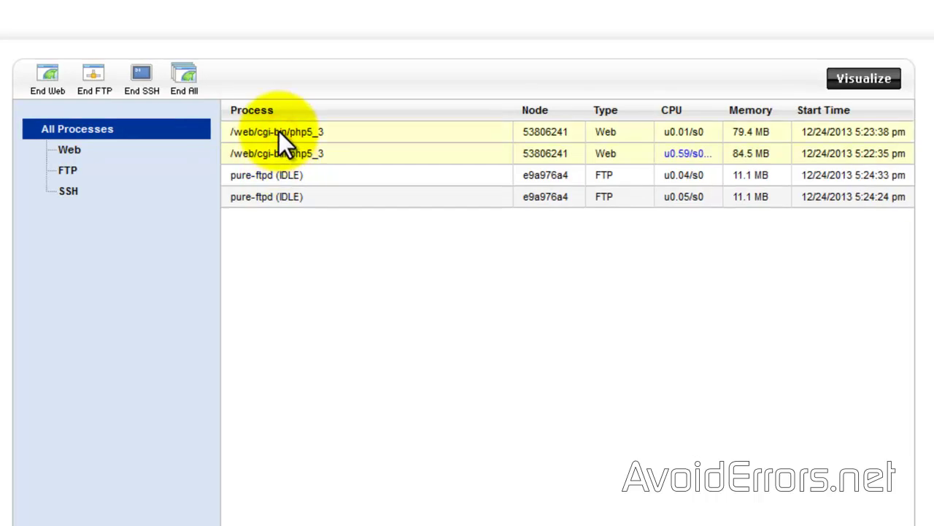
pyautogui.click(42, 82)
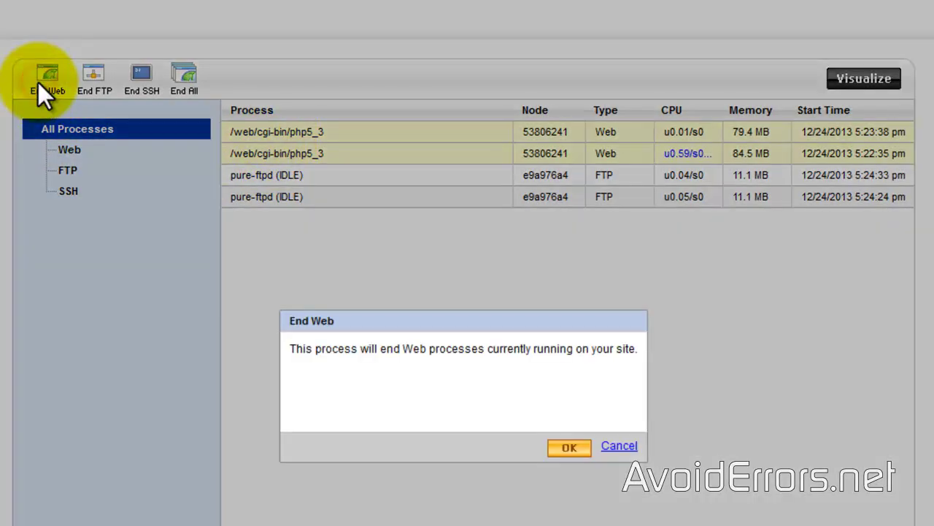
pyautogui.click(575, 449)
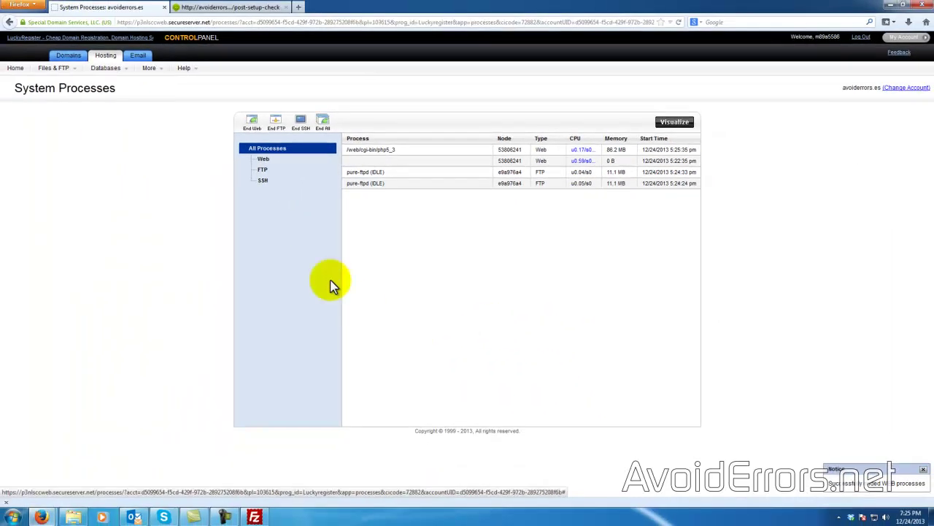
pyautogui.click(212, 9)
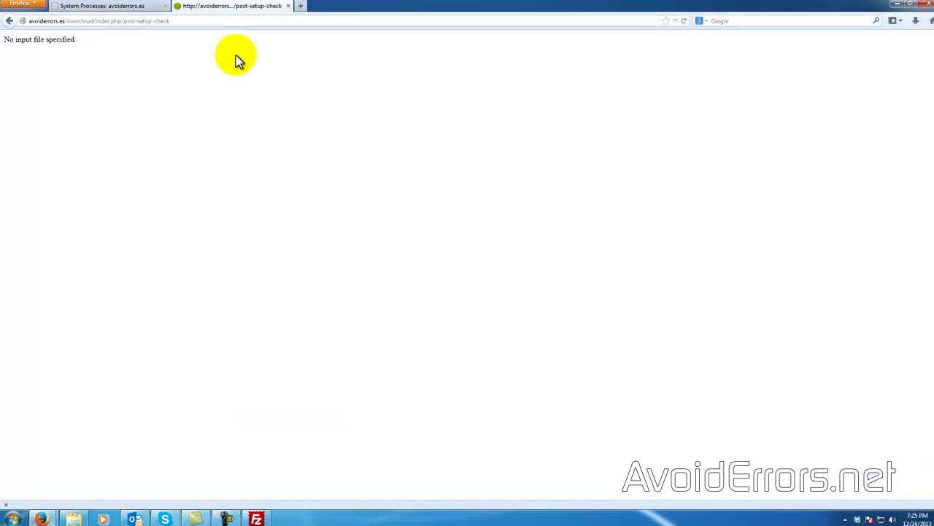
# Step: Reload ownCloud's setup check to reach the Welcome page and open the Desktop app downloads
pyautogui.click(742, 8)
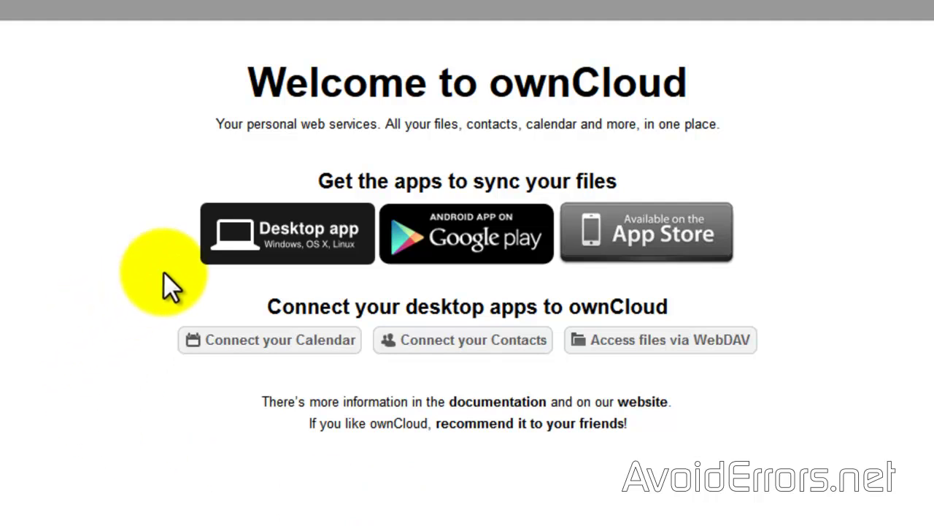
pyautogui.click(241, 247)
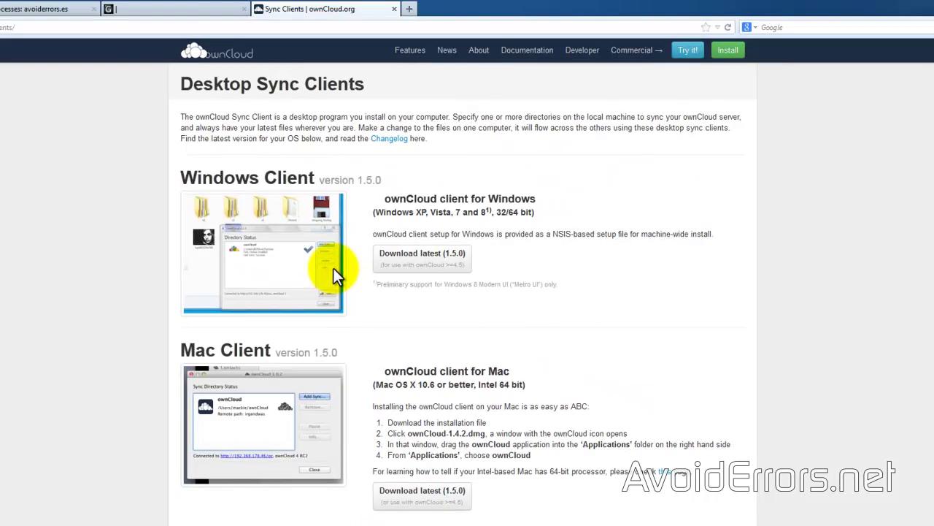
# Step: Save the ownCloud 1.5.0 Windows client installer and select it in its download folder
pyautogui.click(391, 267)
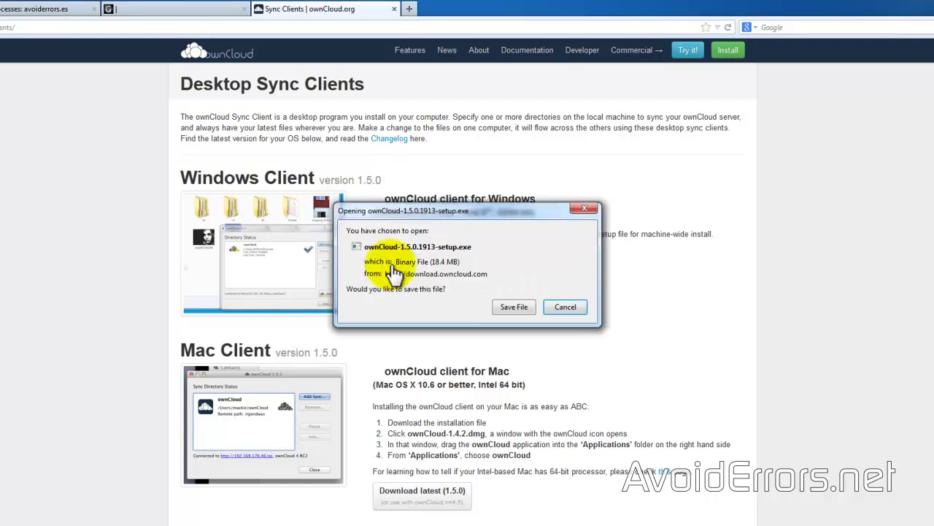
pyautogui.click(519, 307)
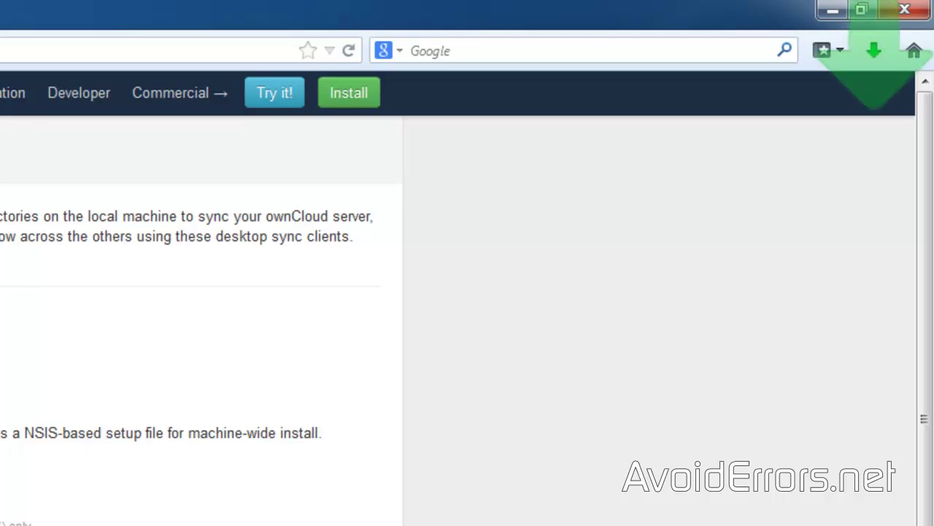
pyautogui.click(881, 63)
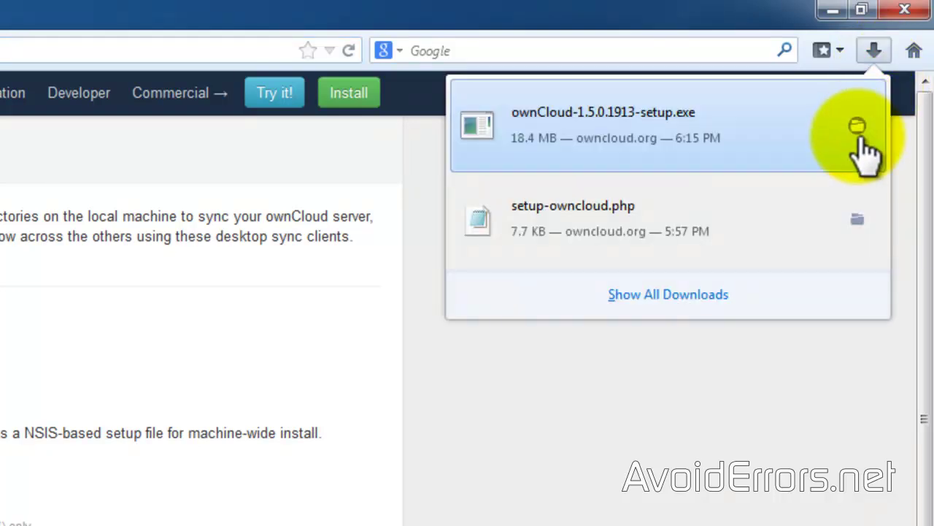
pyautogui.click(864, 142)
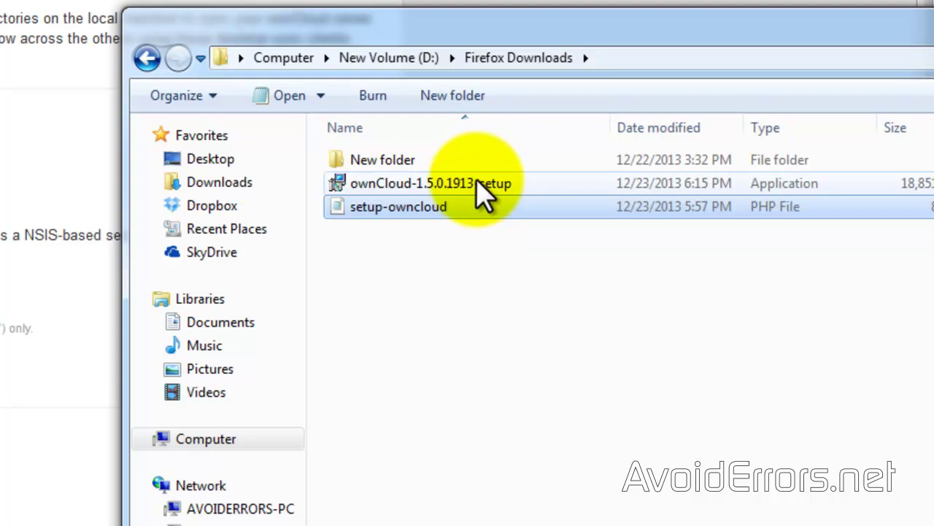
pyautogui.click(478, 182)
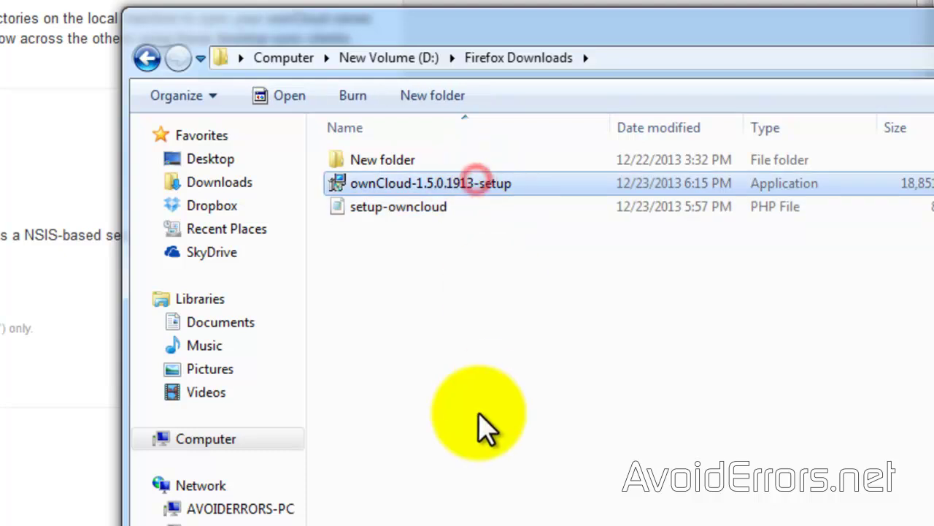
# Step: Run ownCloud-1.5.0.1913-setup.exe with the standard components and finish with the client launching
pyautogui.doubleClick(568, 189)
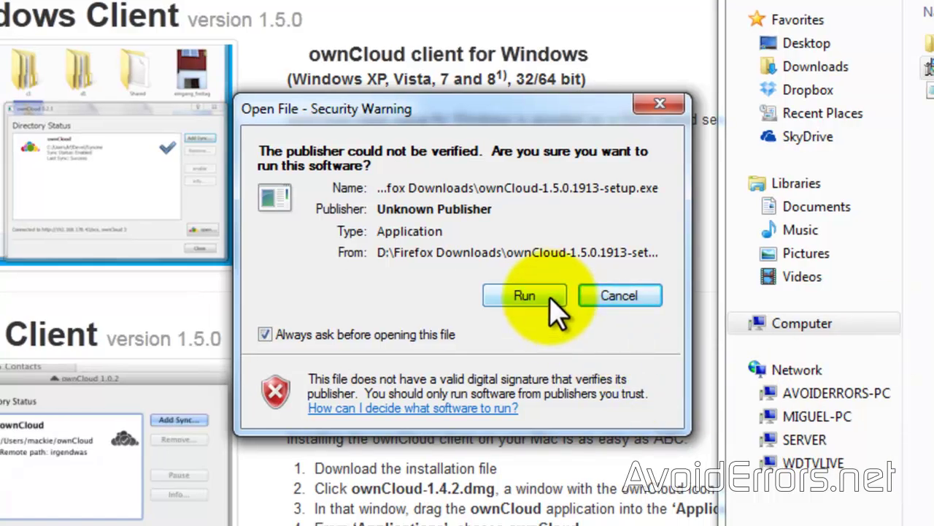
pyautogui.click(551, 297)
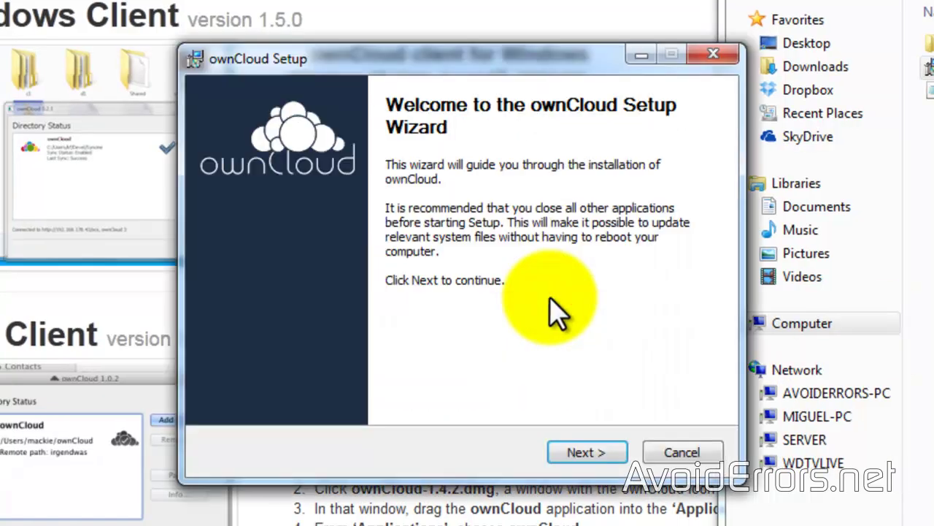
pyautogui.click(567, 455)
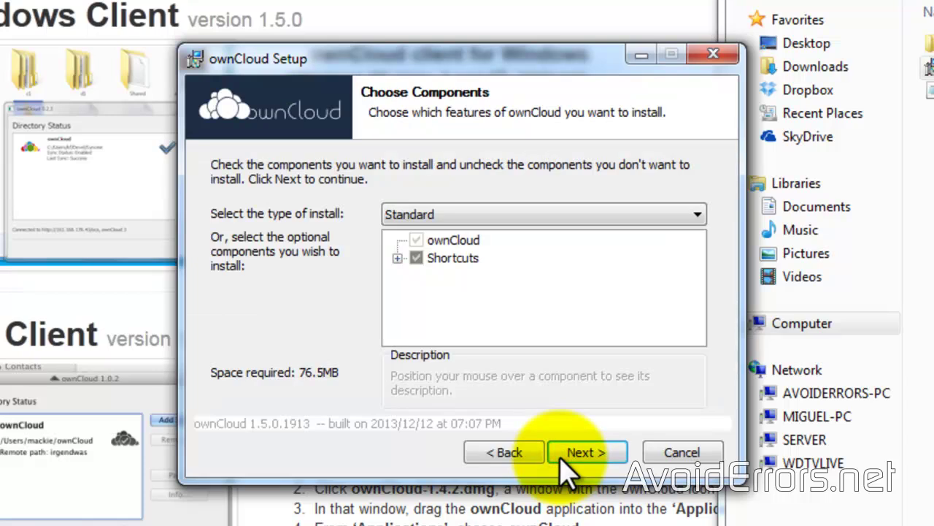
pyautogui.click(566, 454)
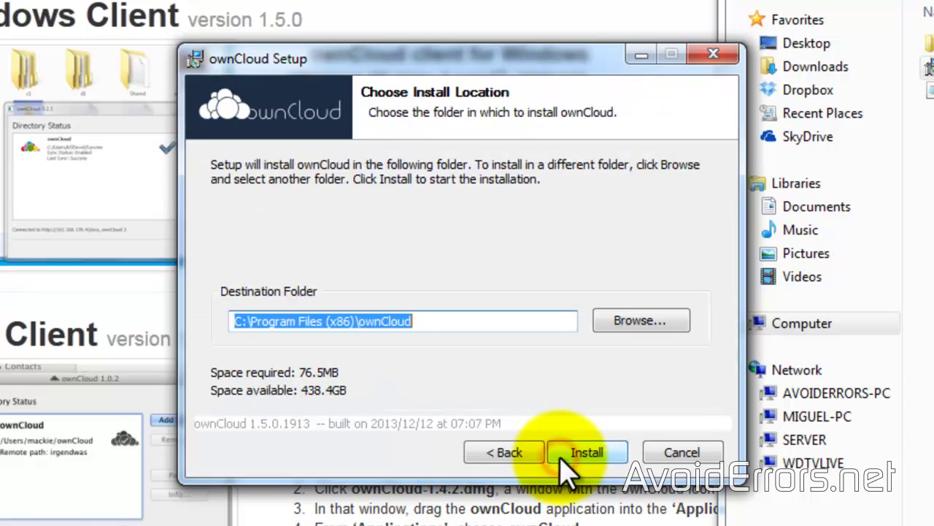
pyautogui.click(560, 453)
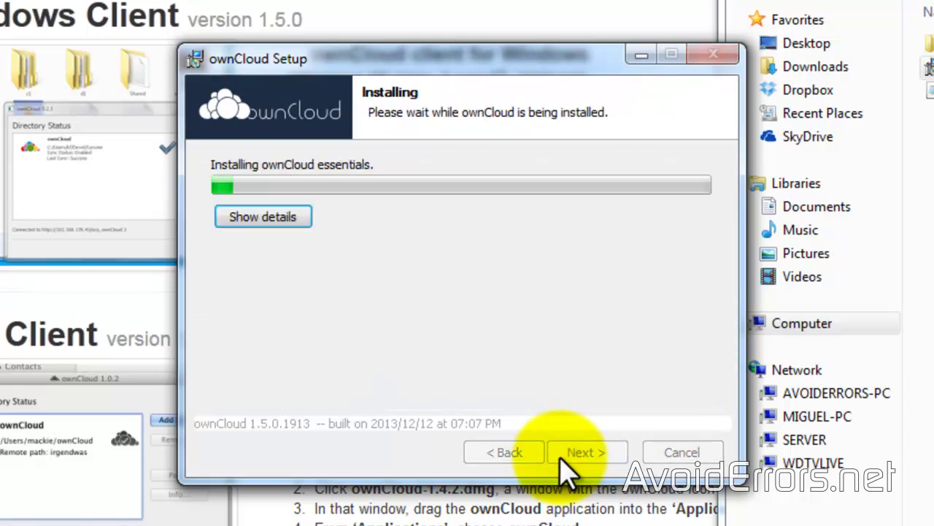
pyautogui.click(561, 456)
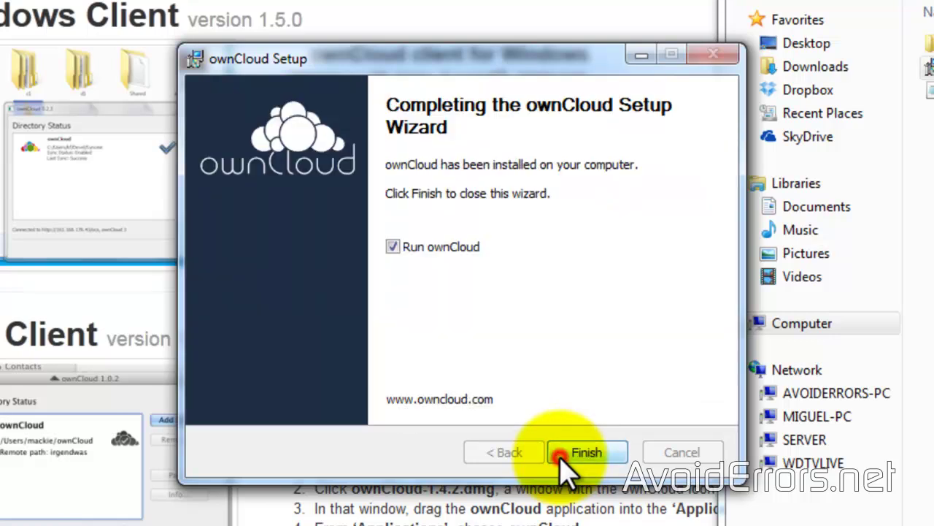
pyautogui.click(562, 453)
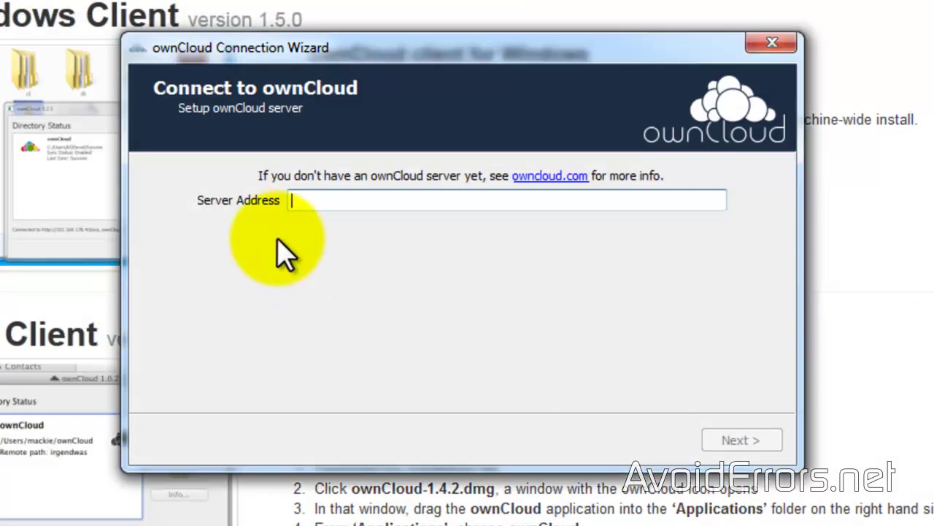
pyautogui.click(299, 200)
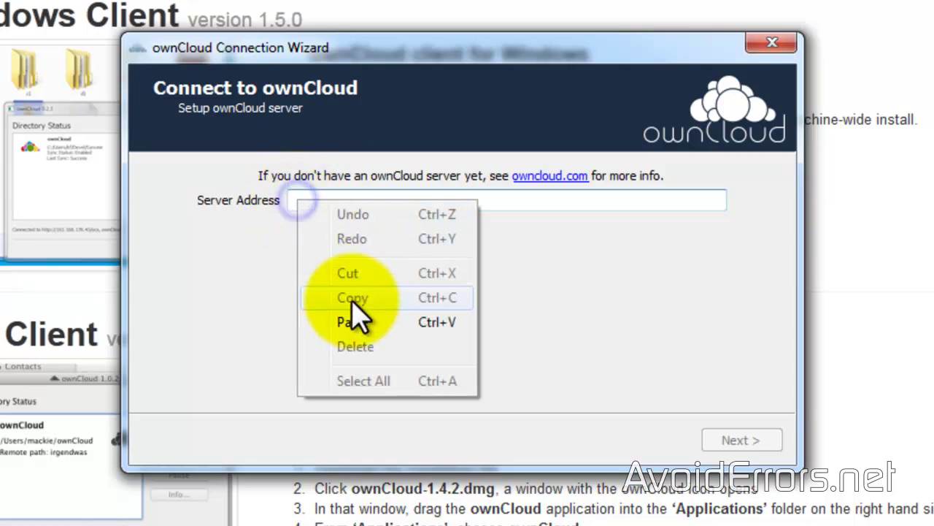
pyautogui.click(353, 322)
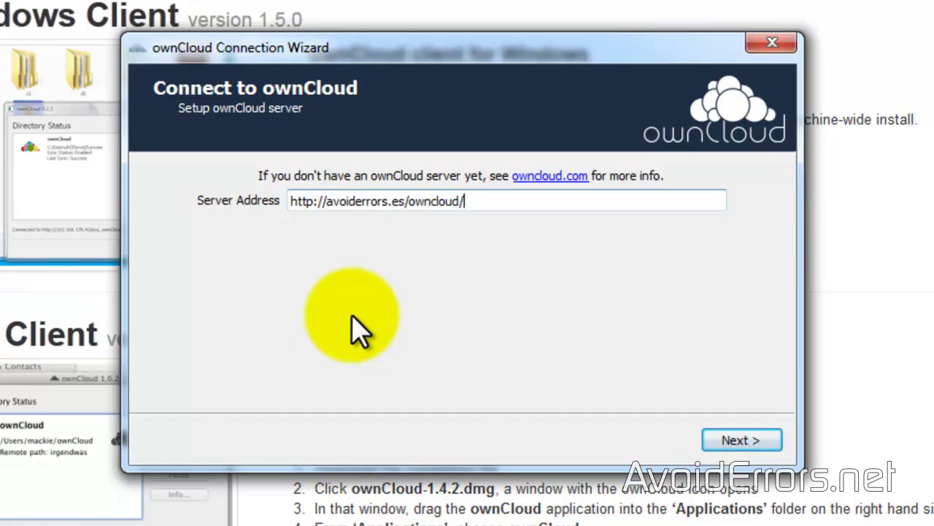
pyautogui.click(711, 446)
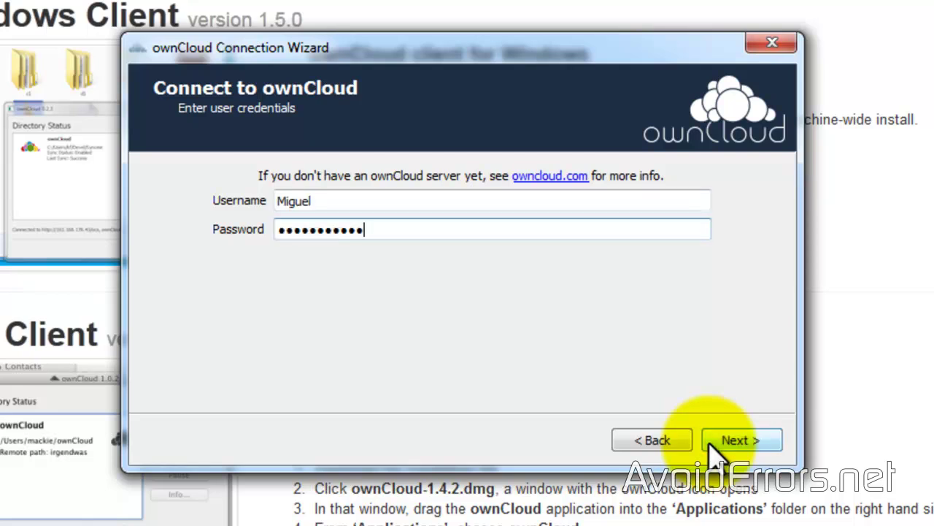
pyautogui.click(712, 447)
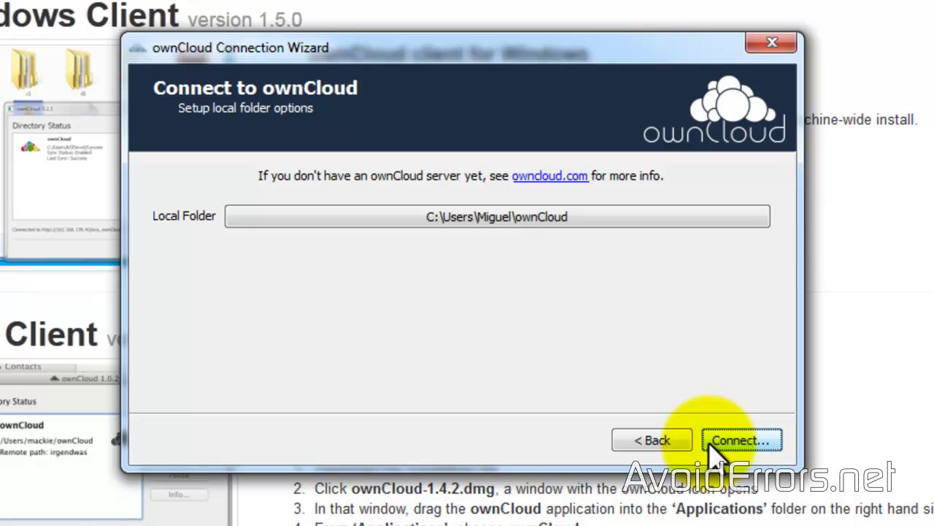
pyautogui.click(730, 440)
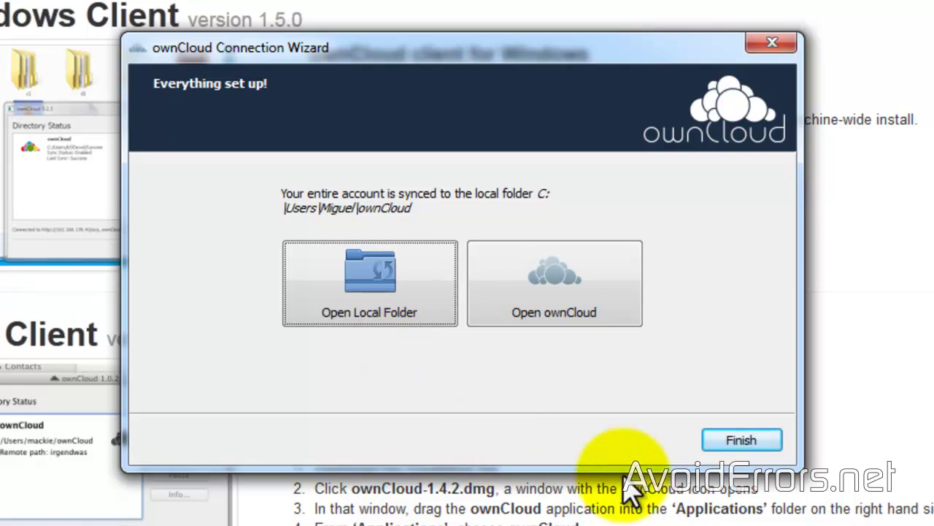
pyautogui.click(739, 440)
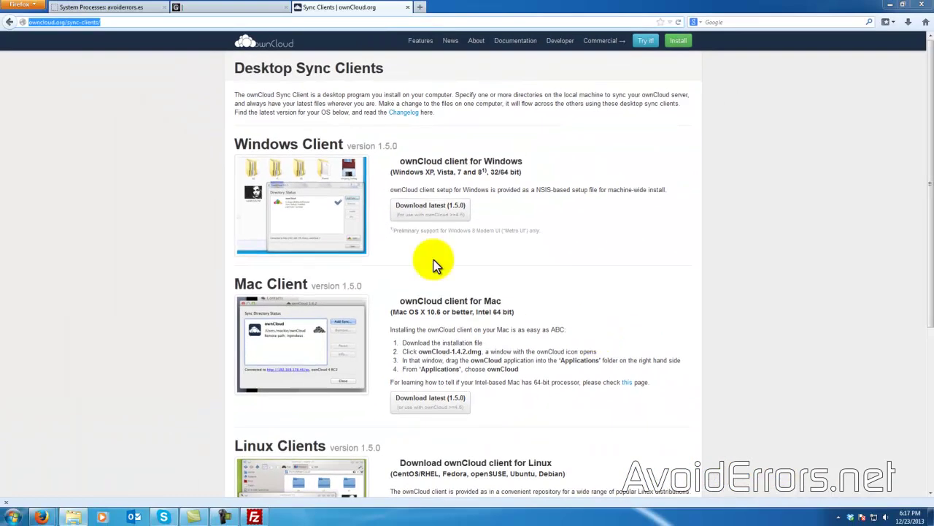
# Step: Load avoiderrors.es/owncloud/, close the welcome message, and view the empty Files list
pyautogui.write('avoiderros.es/owncloud/')
pyautogui.press('Return')
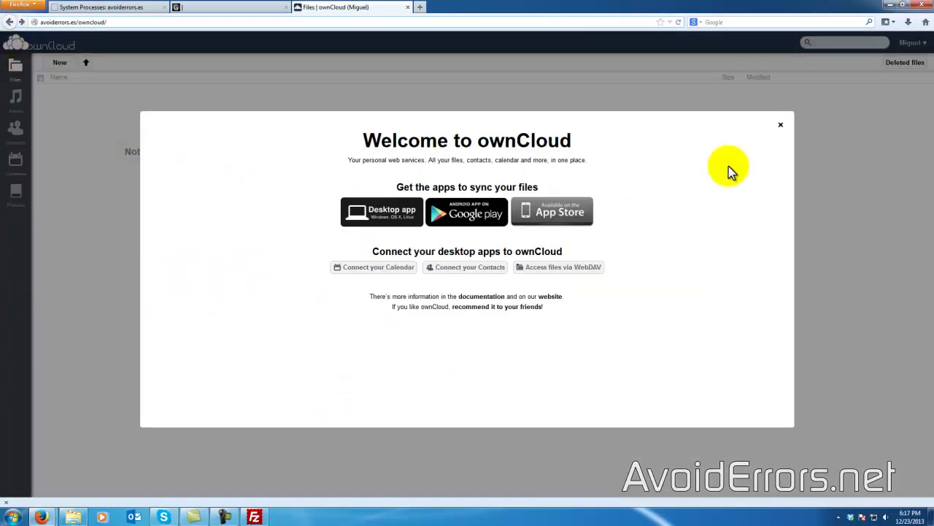
pyautogui.click(781, 129)
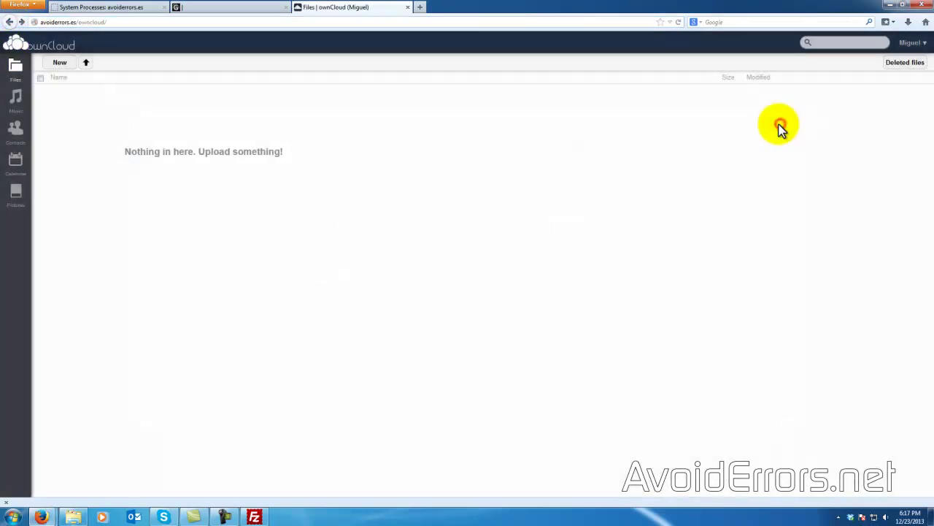
pyautogui.click(14, 73)
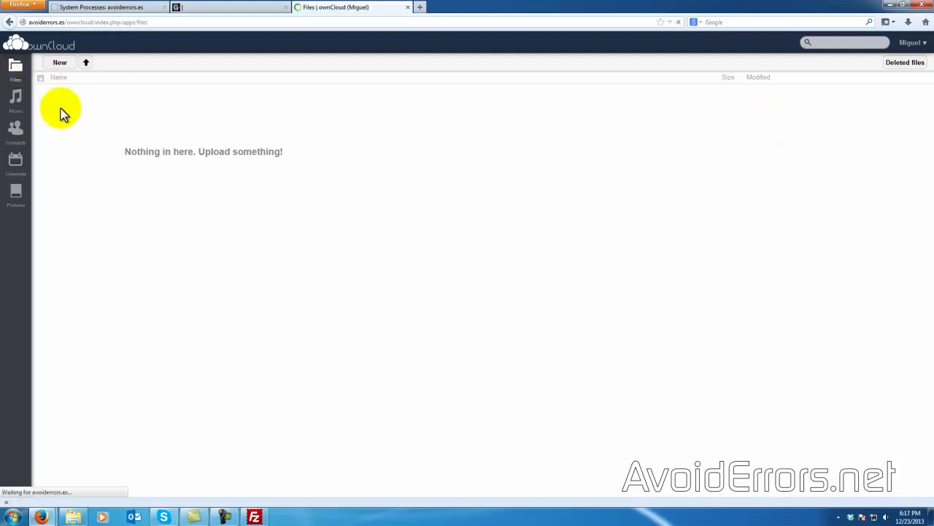
# Step: Create a 'New Microsoft Word Document' in the local ownCloud folder and close Explorer
pyautogui.doubleClick(499, 10)
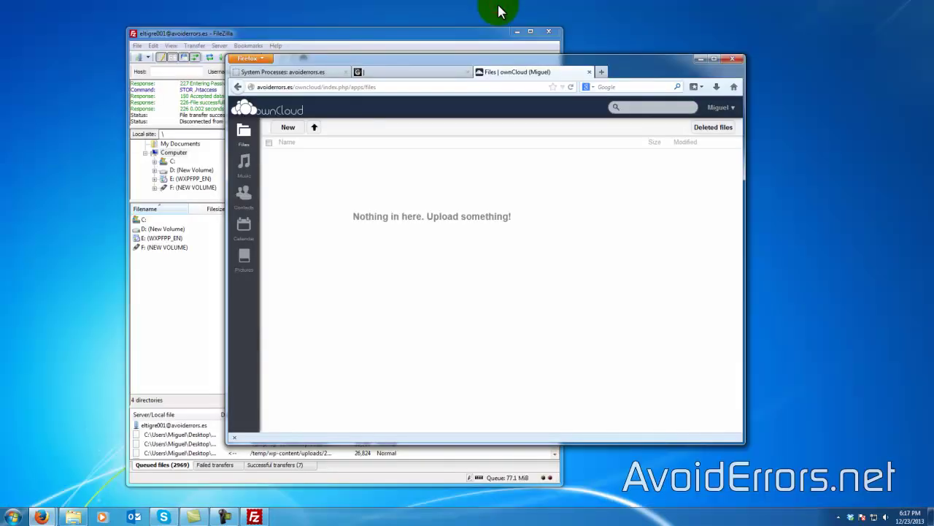
pyautogui.click(13, 516)
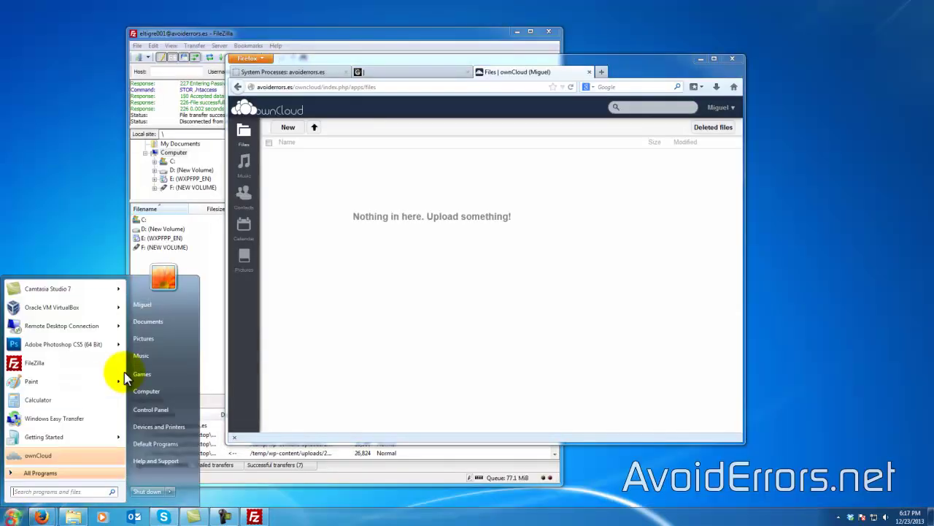
pyautogui.click(167, 308)
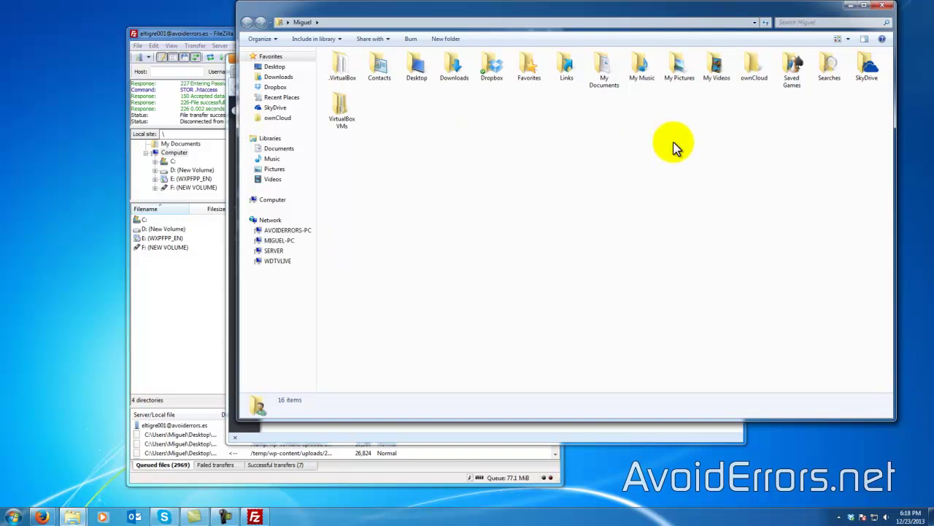
pyautogui.doubleClick(752, 73)
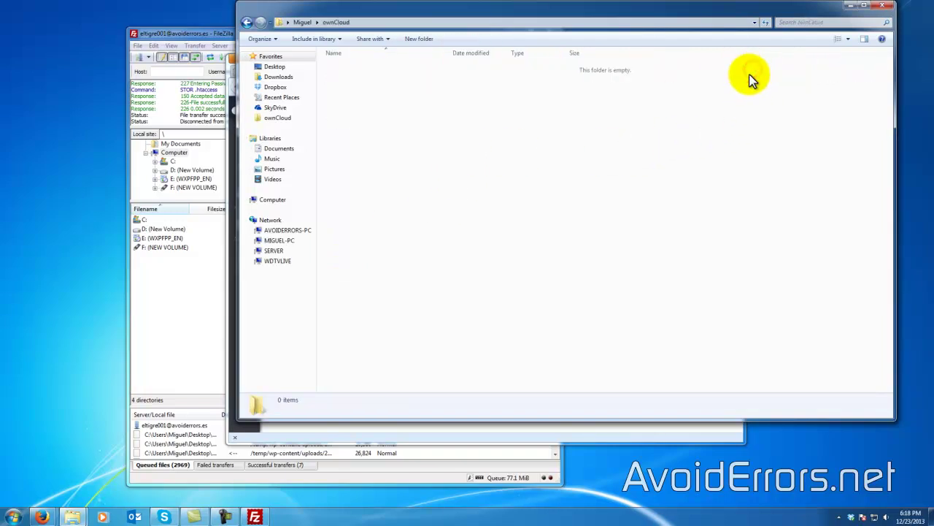
pyautogui.rightClick(340, 102)
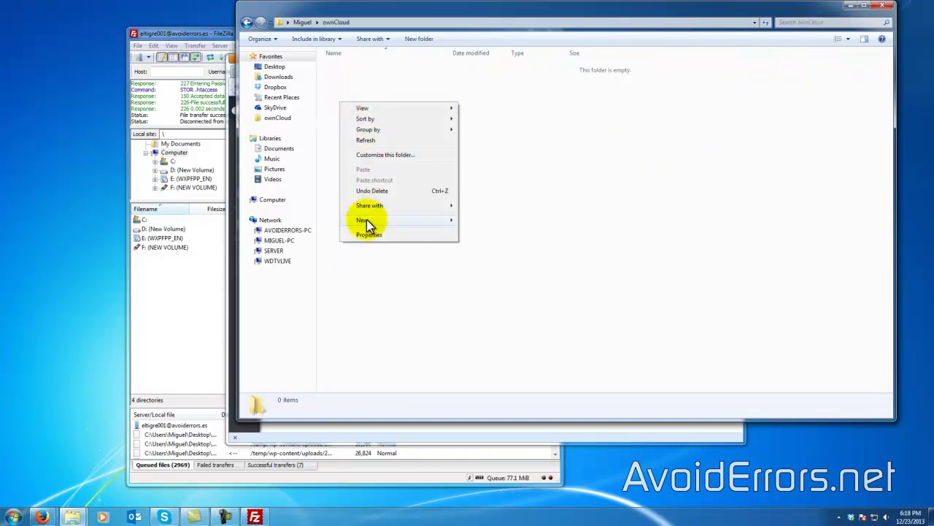
pyautogui.moveTo(367, 222)
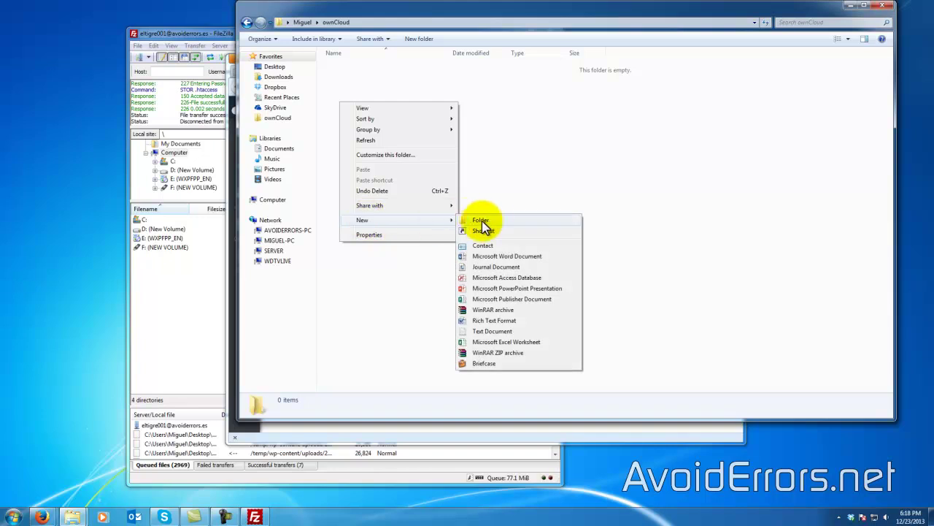
pyautogui.click(513, 259)
pyautogui.click(390, 122)
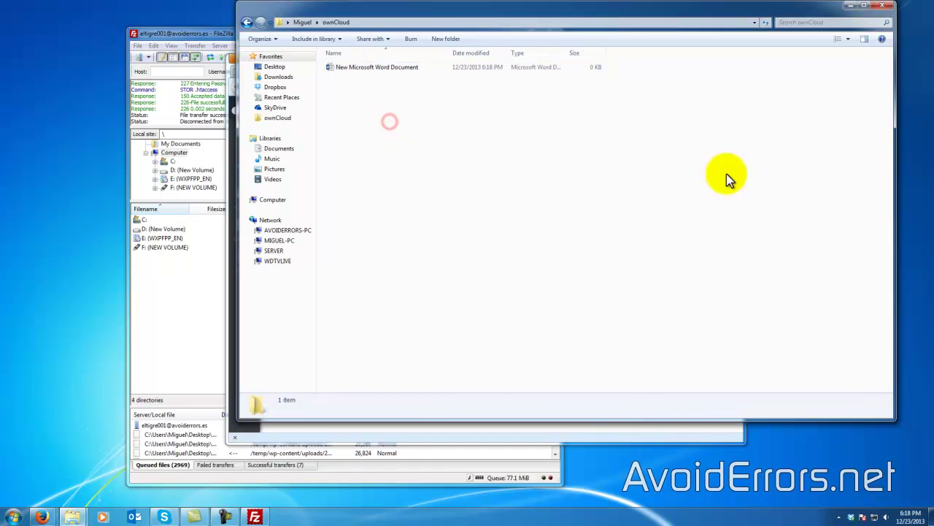
pyautogui.click(885, 8)
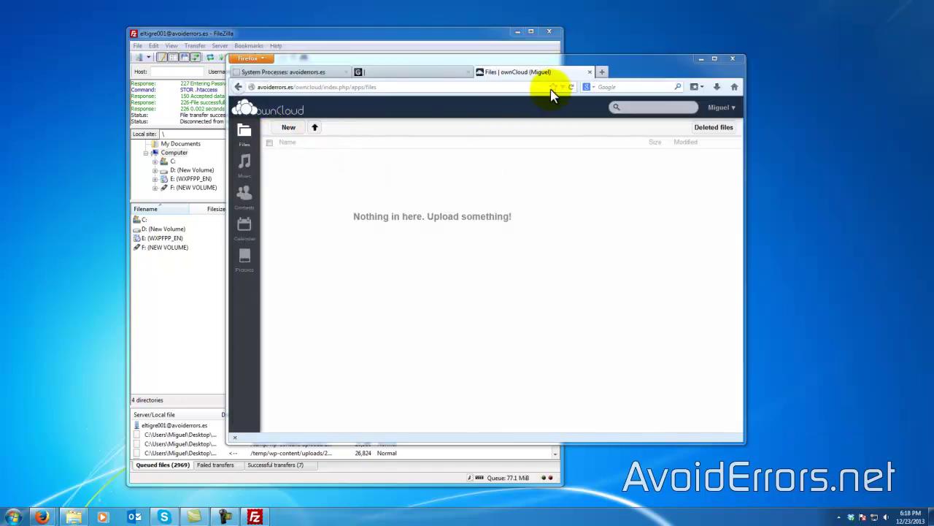
# Step: Check the client's Activity log shows the 0 B Word document uploaded, then choose Add Folder
pyautogui.click(839, 516)
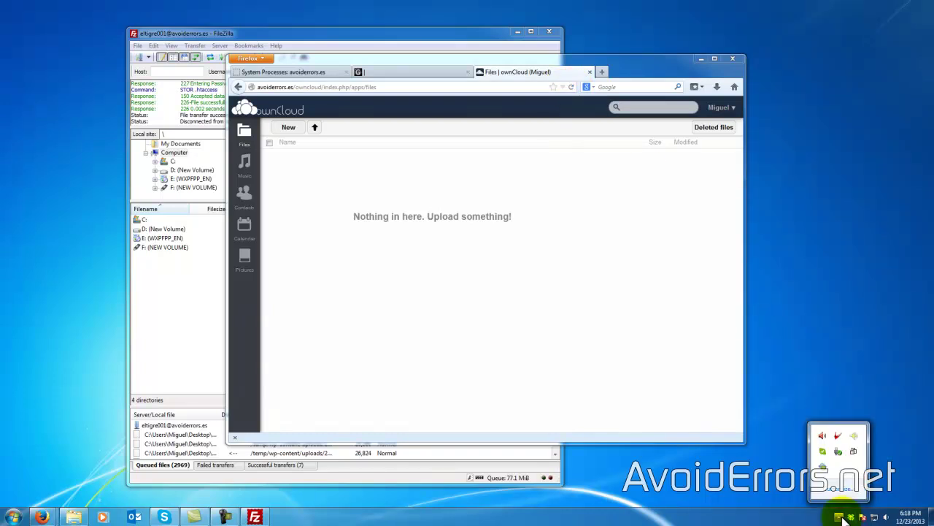
pyautogui.click(825, 453)
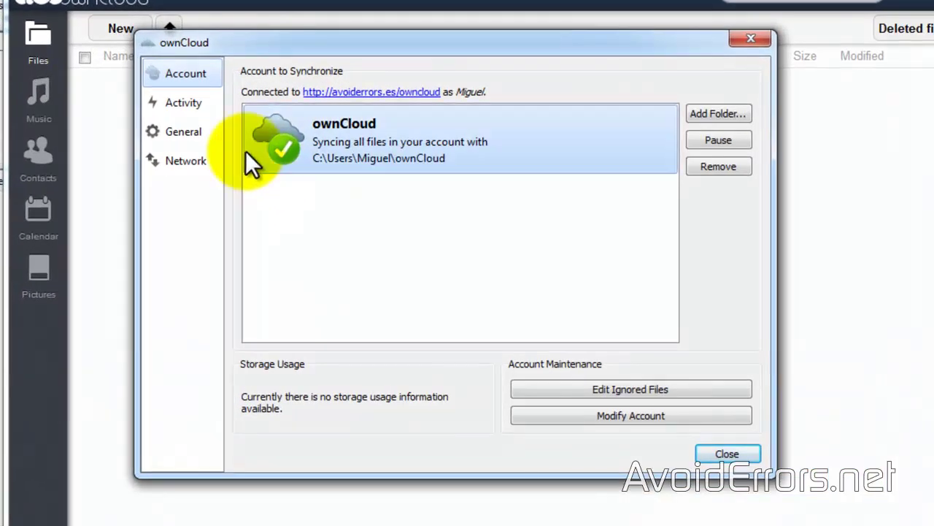
pyautogui.click(315, 165)
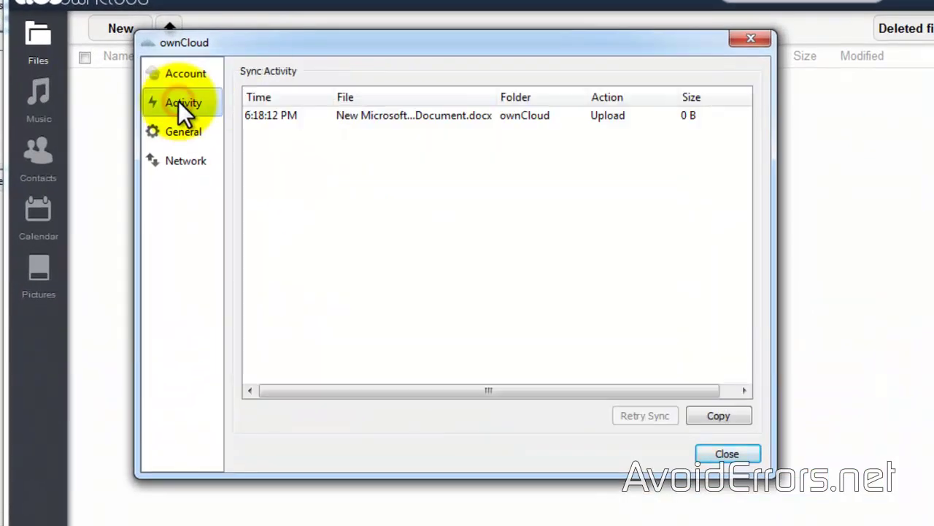
pyautogui.click(352, 118)
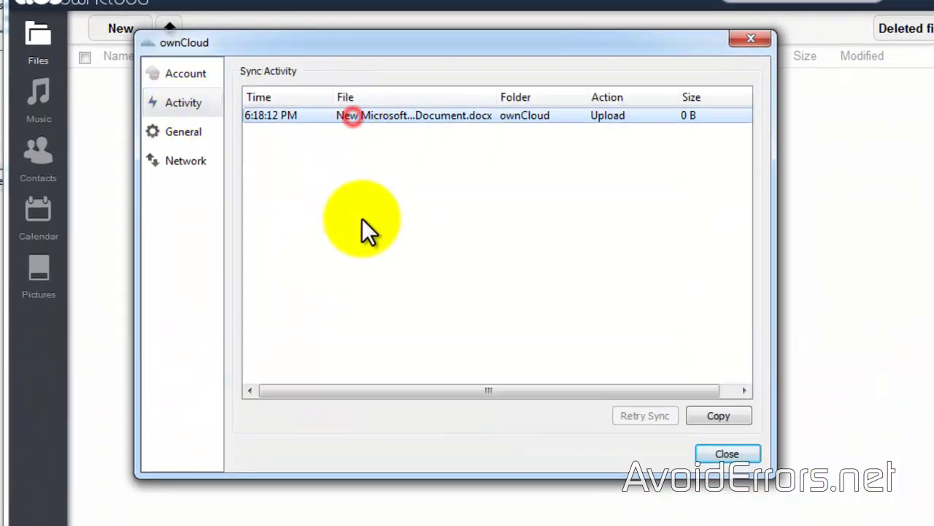
pyautogui.click(186, 75)
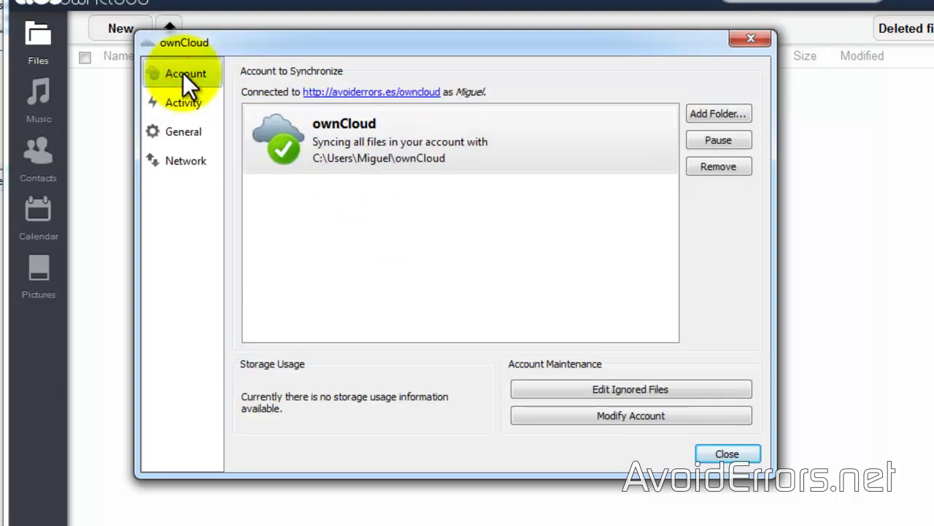
pyautogui.click(709, 115)
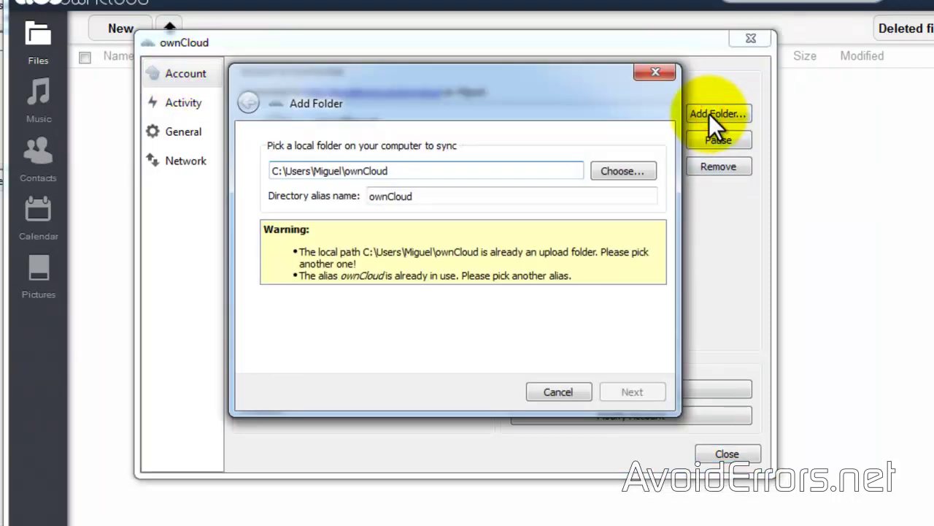